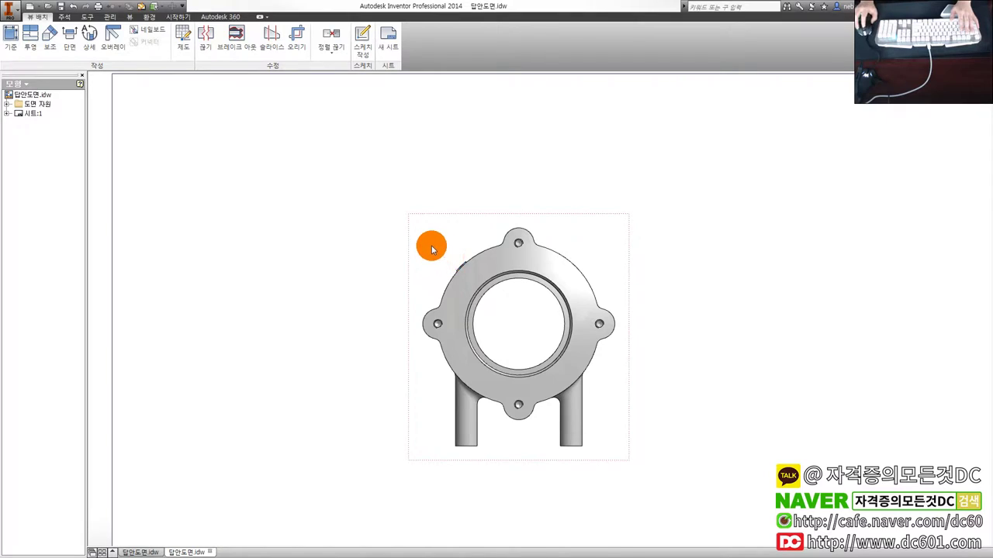
Zoom in on the flanged bracket's shaded base view in 답안도면.idw
scroll(432, 249, "down", 3)
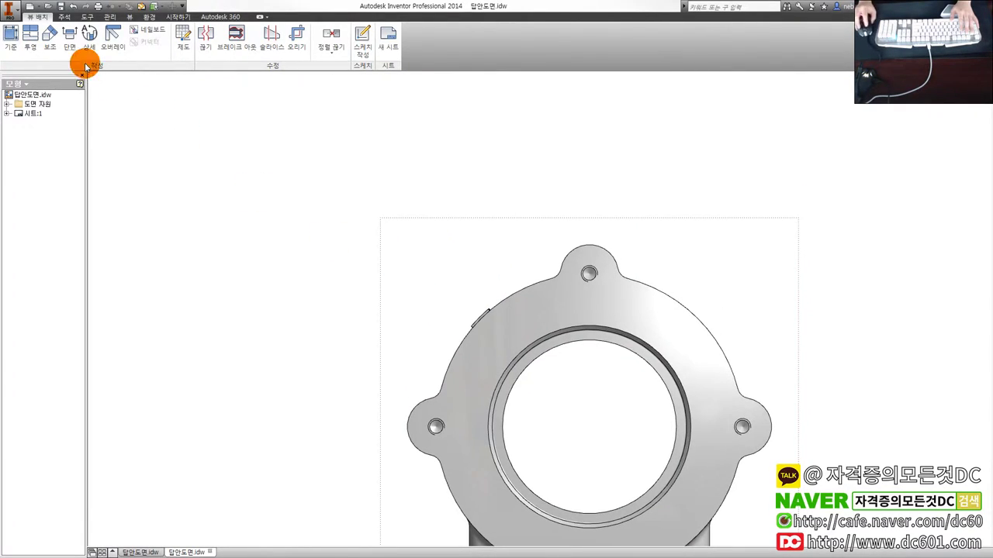
Start an auxiliary view from the flange base view, then abandon this first attempt
left_click(50, 37)
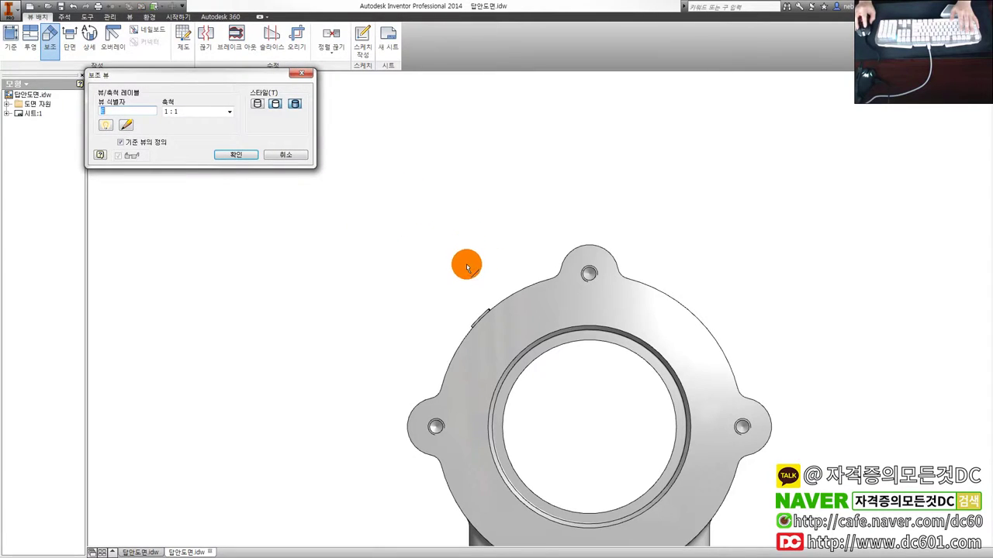
left_click(521, 229)
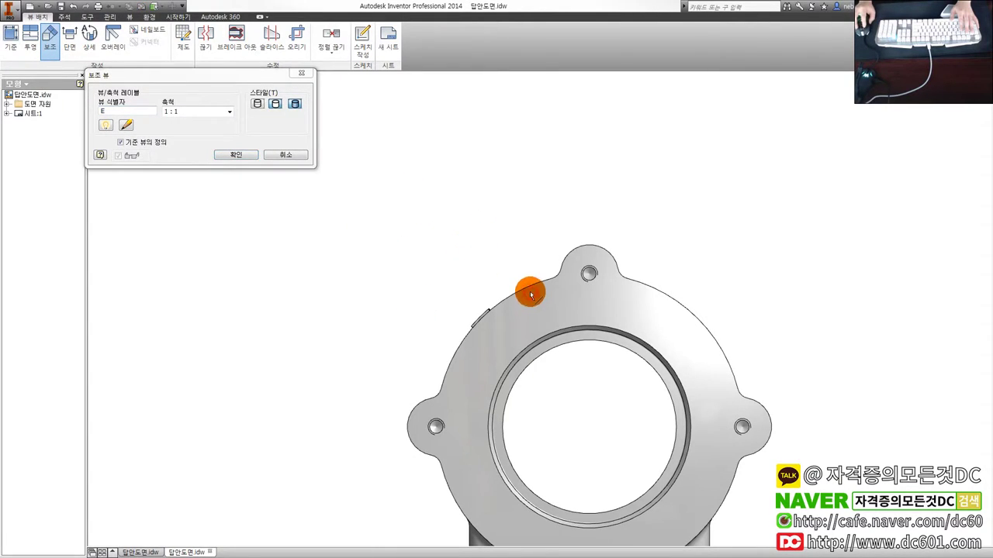
left_click(244, 157)
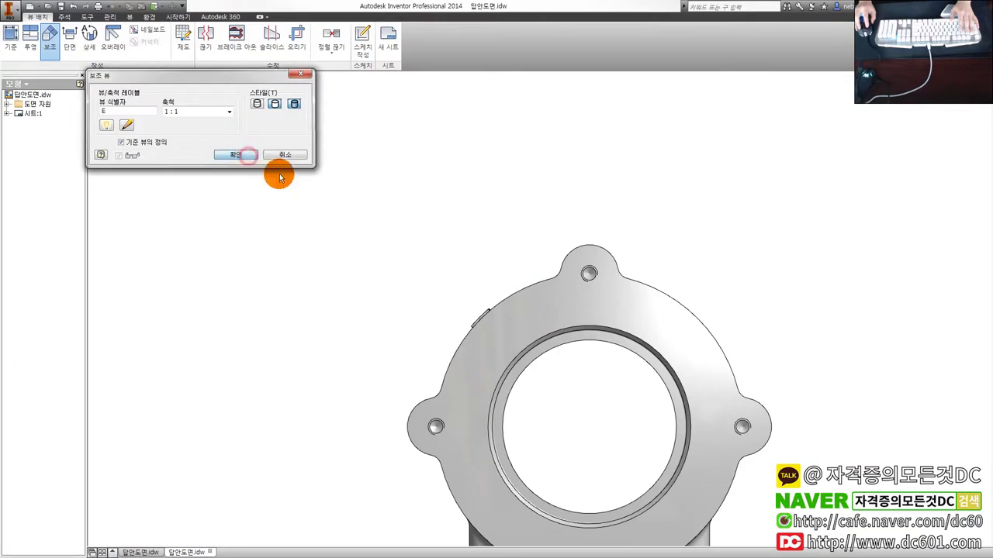
left_click(512, 227)
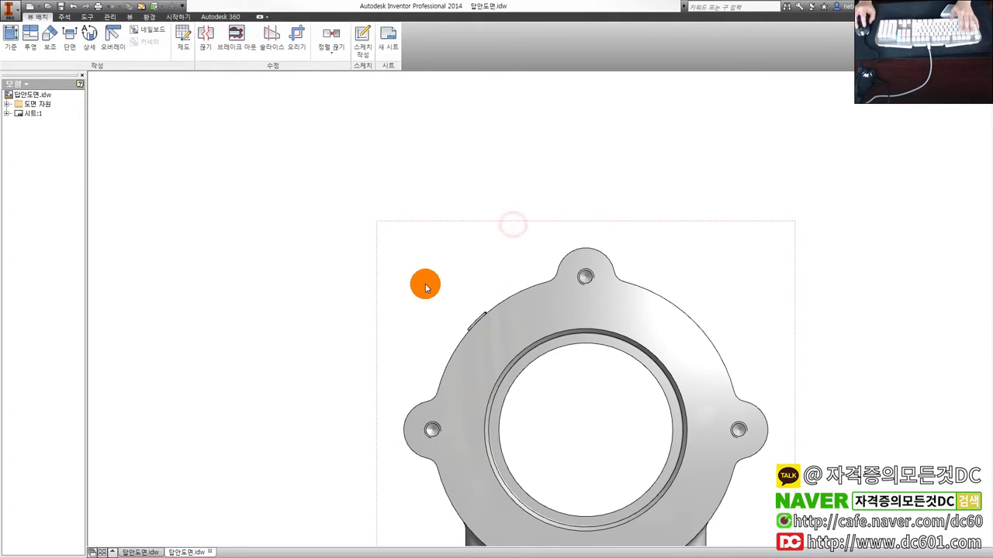
Restart the auxiliary view from the flange view and place view E (1:1) above-left of it
left_click(45, 49)
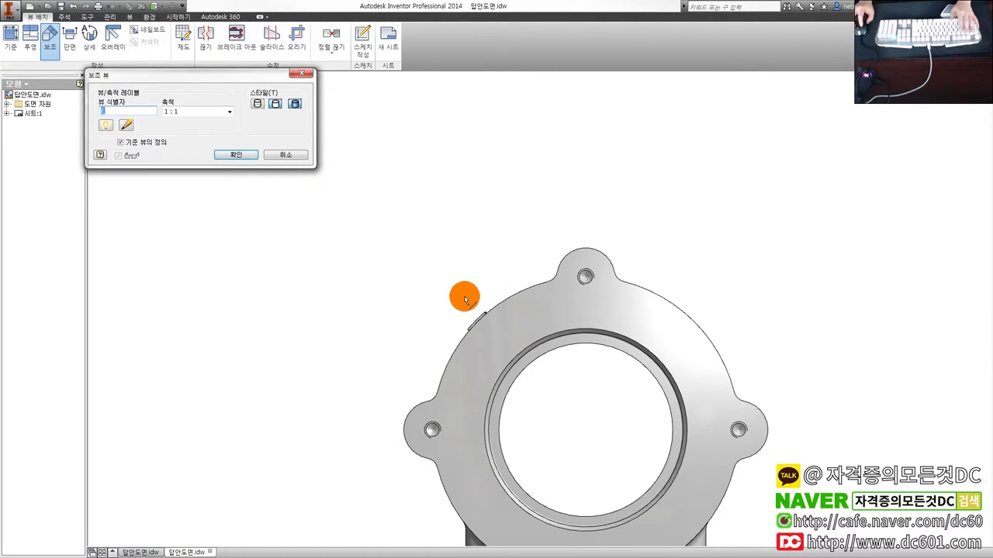
left_click(475, 320)
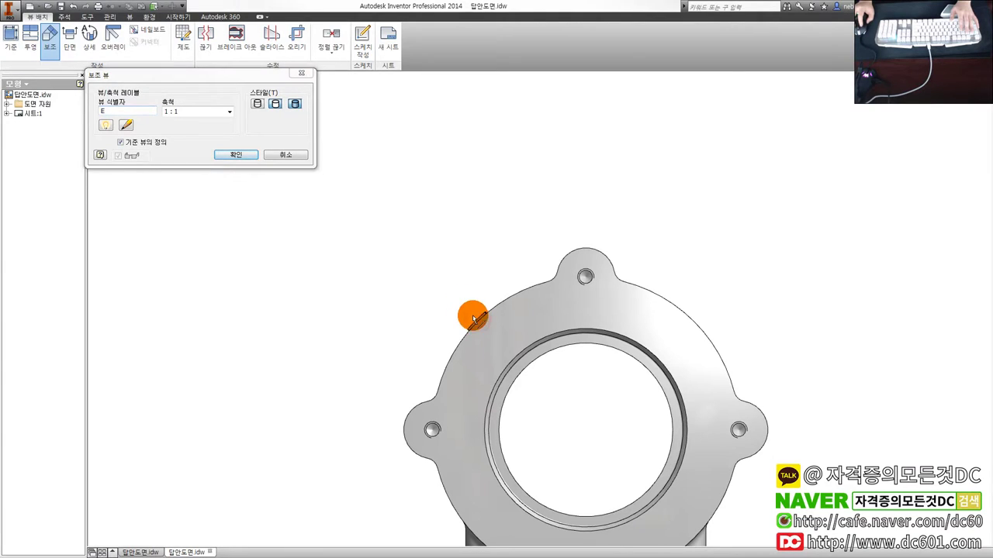
scroll(484, 312, "up", 5)
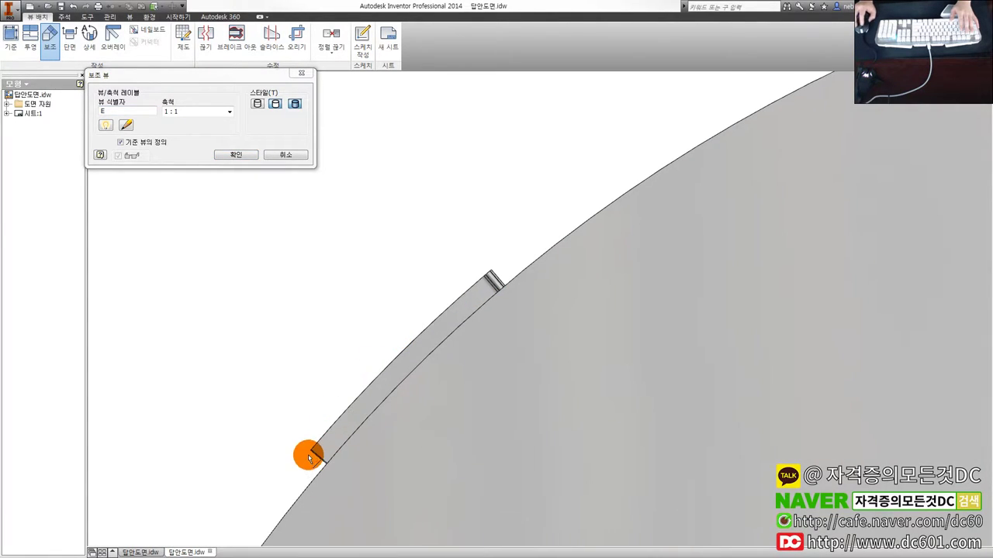
scroll(318, 457, "down", 2)
scroll(319, 454, "down", 2)
scroll(253, 406, "down", 3)
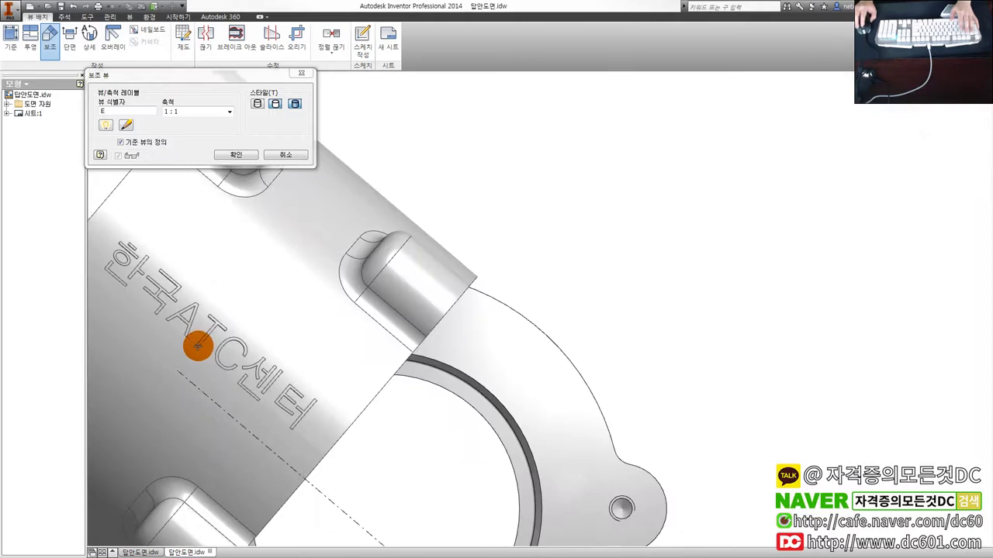
scroll(198, 333, "down", 2)
middle_click_drag(198, 330, 373, 351)
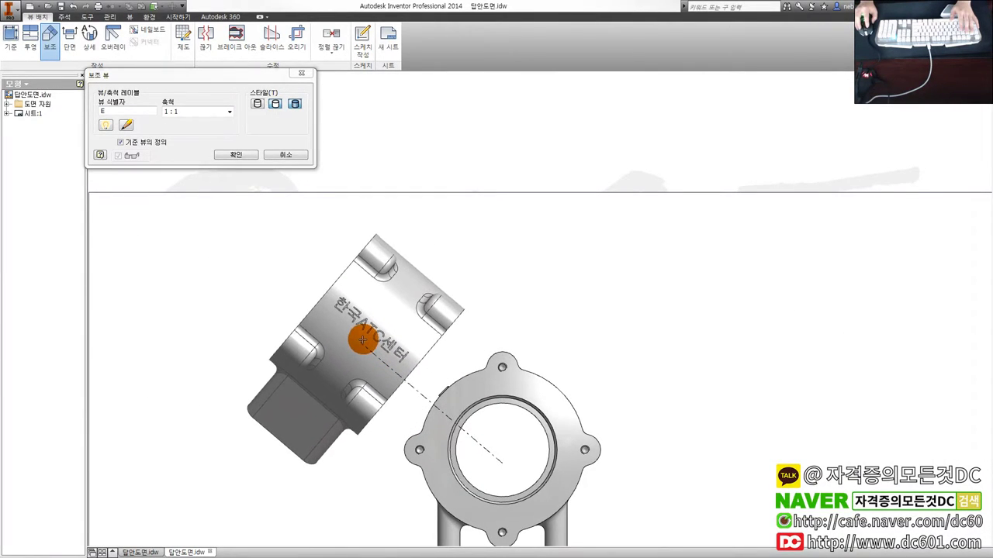
left_click(349, 332)
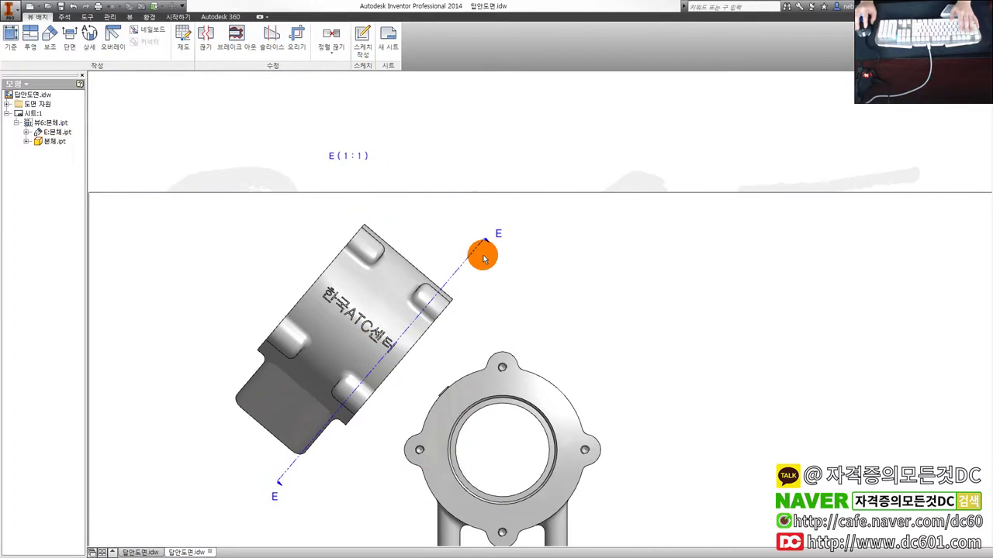
Shorten the top of the E-E line and reposition its bottom end
left_click_drag(487, 240, 474, 301)
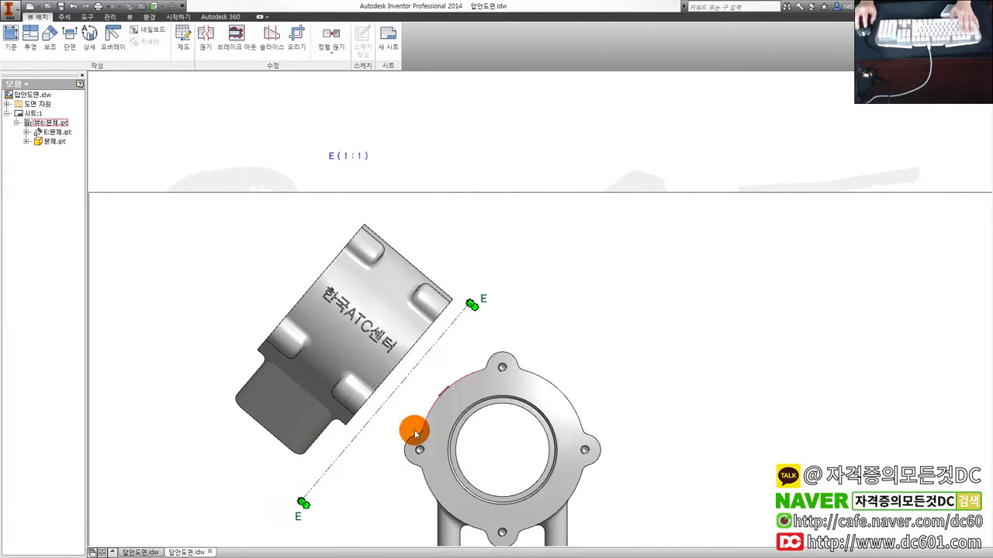
left_click_drag(304, 503, 347, 467)
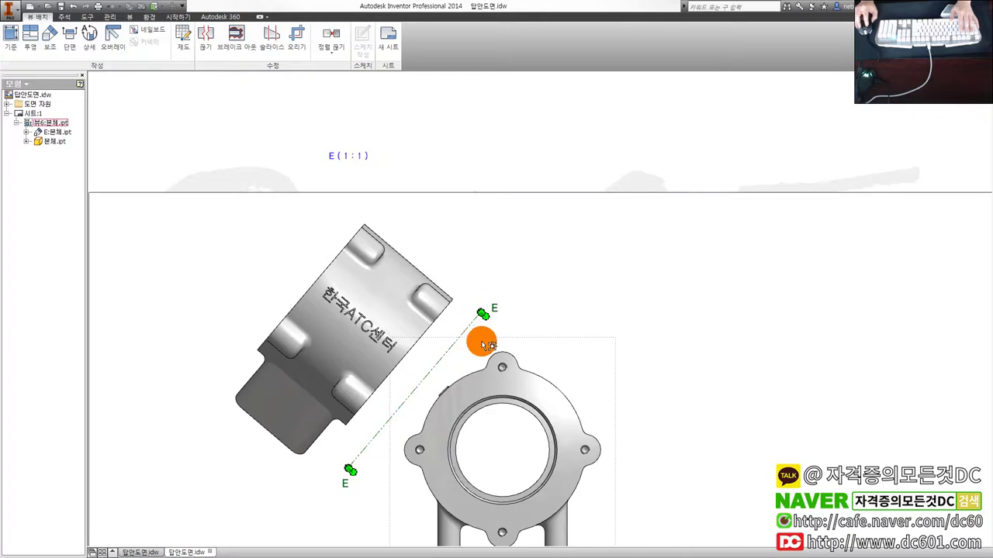
left_click(535, 297)
Mark the cafe post's reference images with red circles and a line, then undo the strokes
key("alt+Tab")
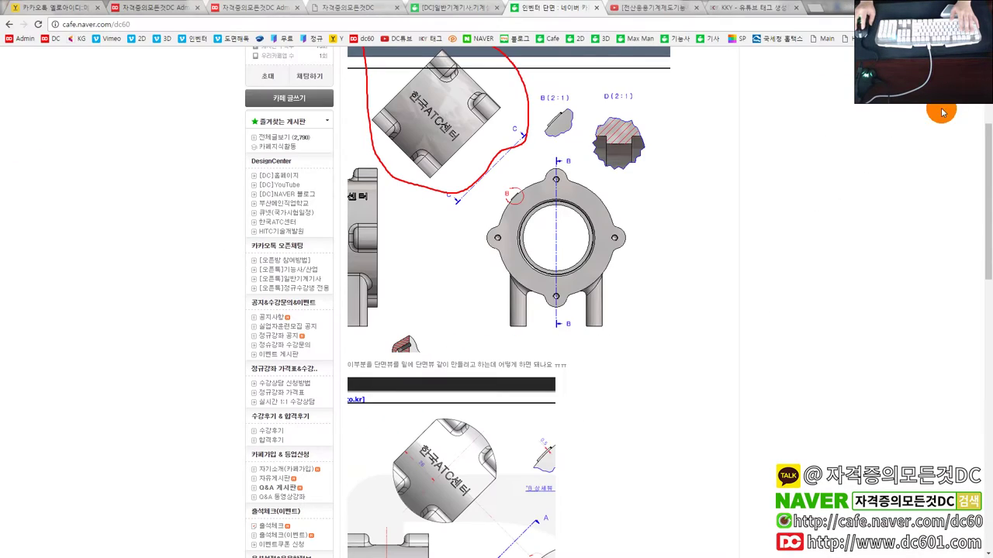
scroll(723, 303, "down", 1)
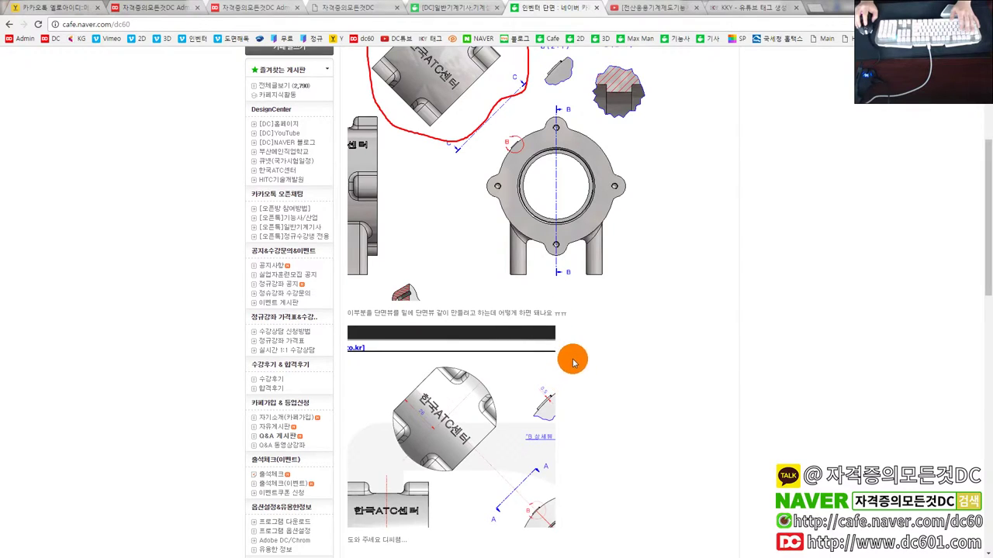
mouse_move(496, 187)
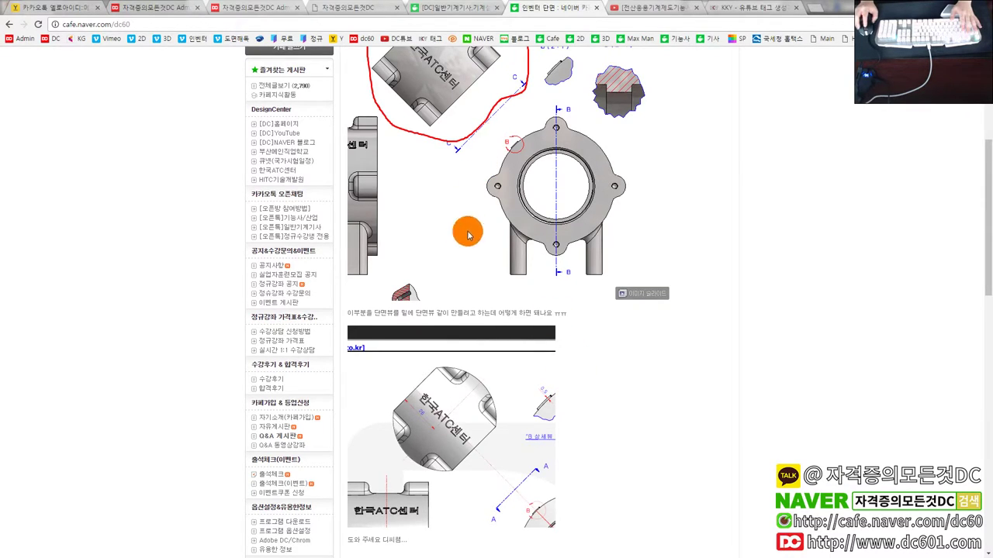
left_click_drag(510, 435, 488, 380)
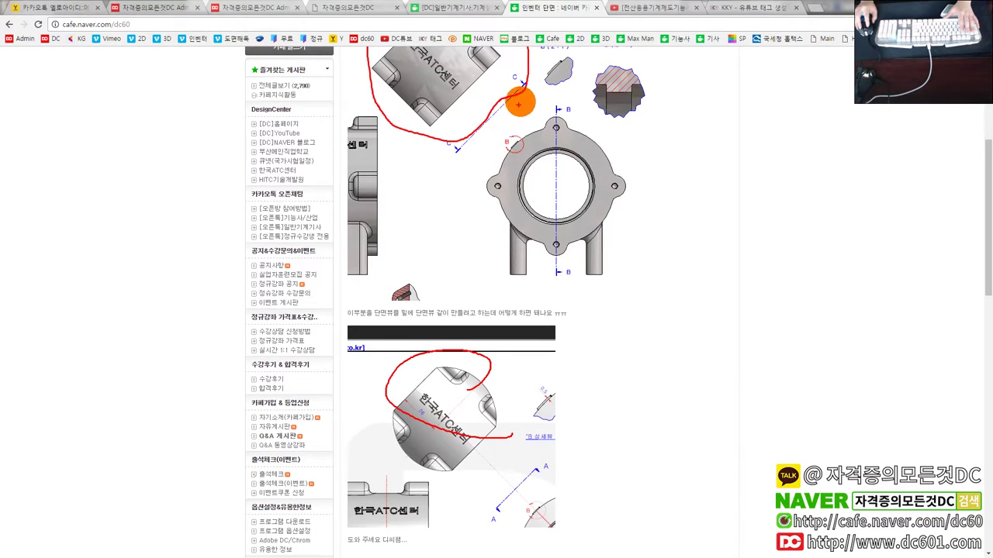
left_click_drag(534, 76, 465, 147)
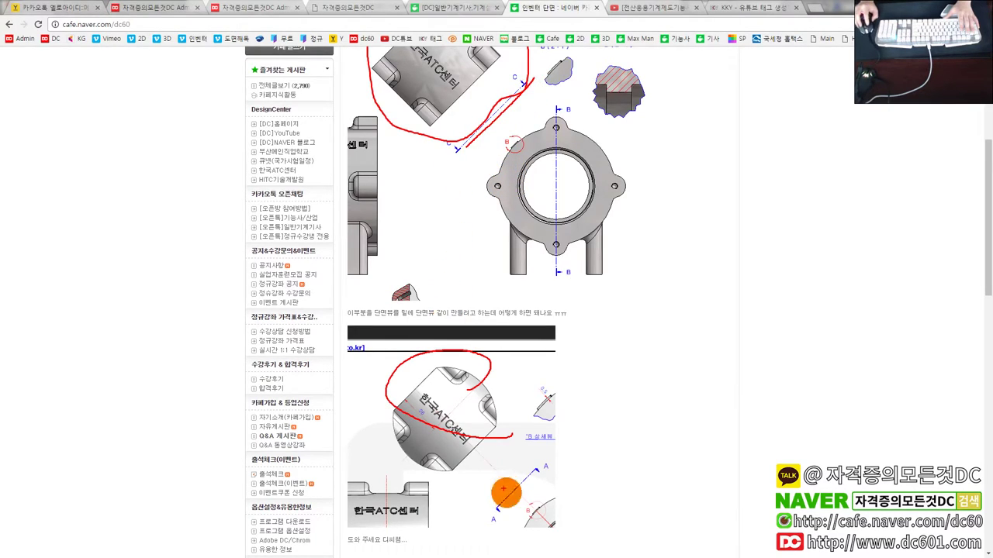
mouse_move(508, 494)
left_mouse_down()
mouse_move(516, 508)
mouse_move(549, 462)
left_mouse_up()
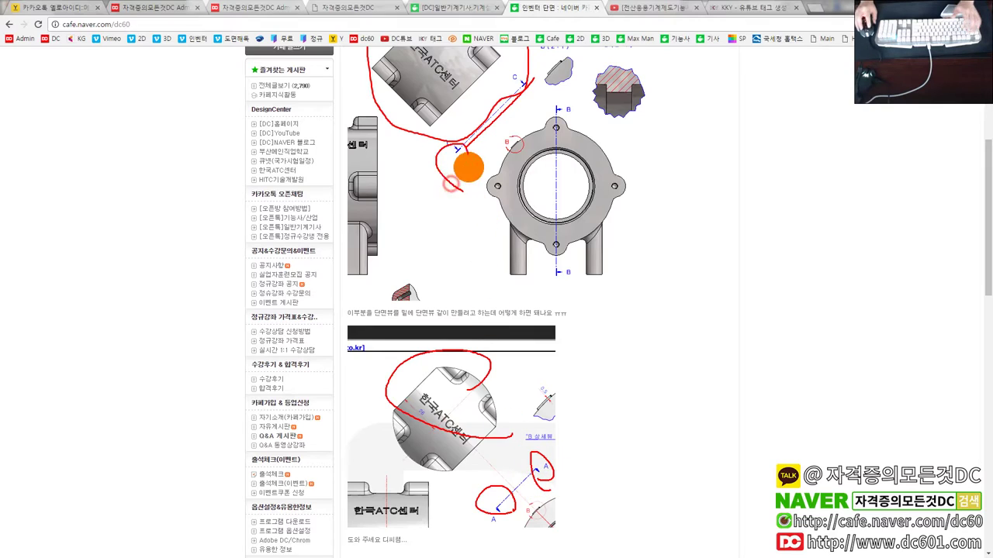
key("ctrl+z")
key("ctrl+z")
key("ctrl+z")
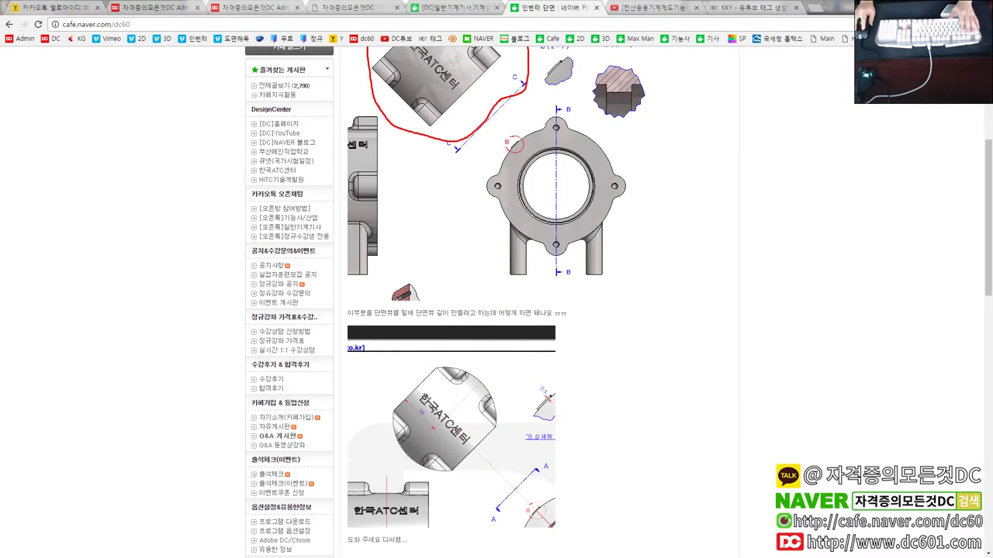
key("alt+Tab")
key("Delete")
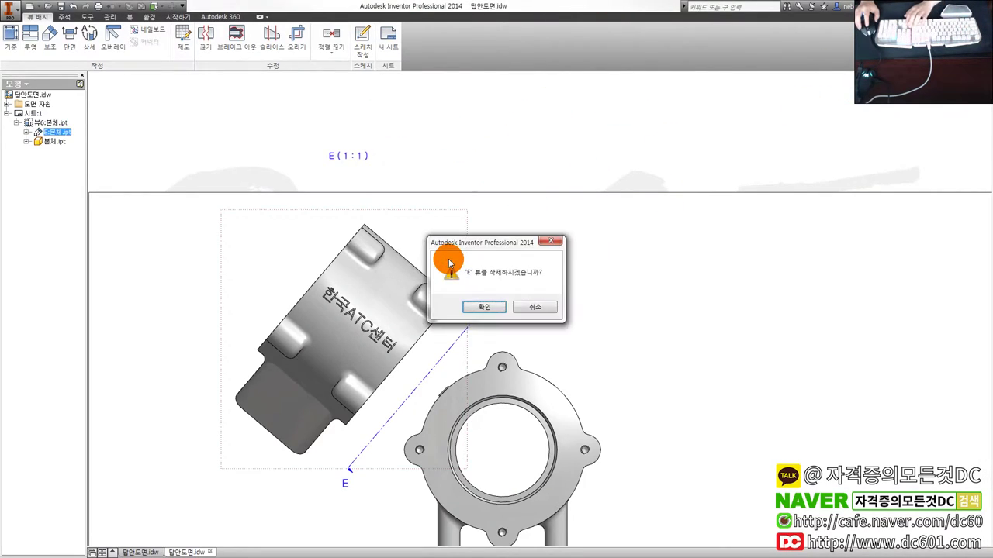
key("Return")
middle_click_drag(439, 328, 463, 313)
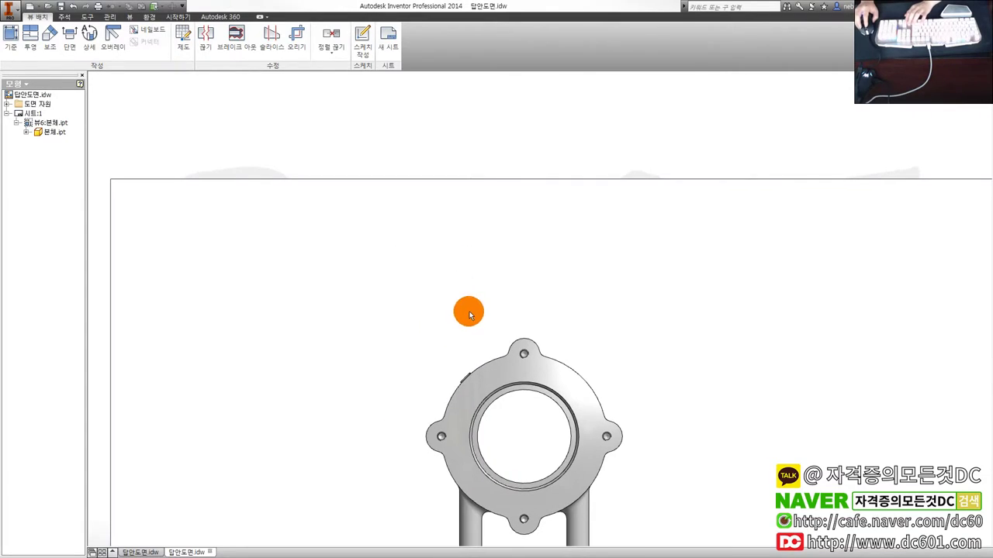
left_click(70, 35)
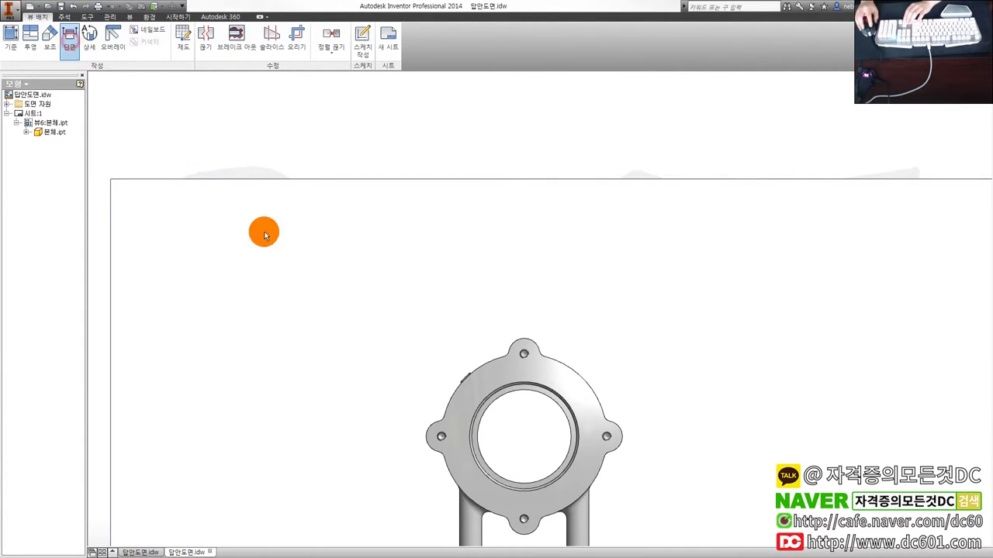
left_click(504, 310)
left_click(411, 413)
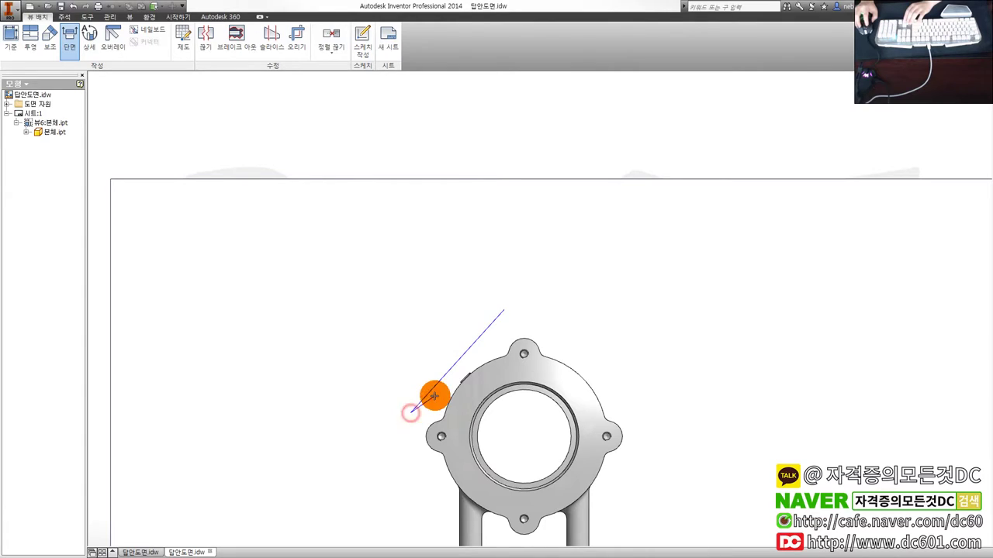
right_click(448, 394)
left_click(396, 394)
left_click(382, 310)
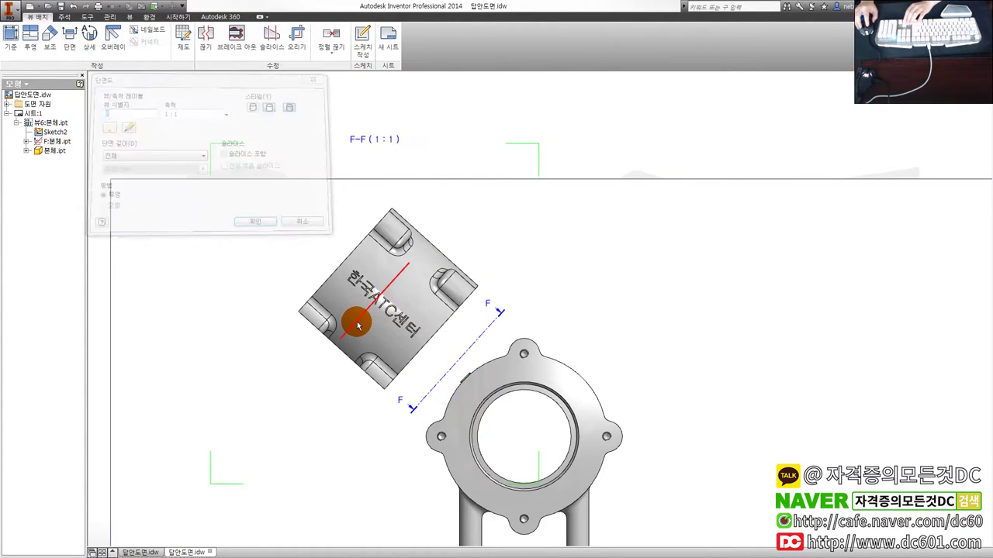
left_click(361, 328)
key("Delete")
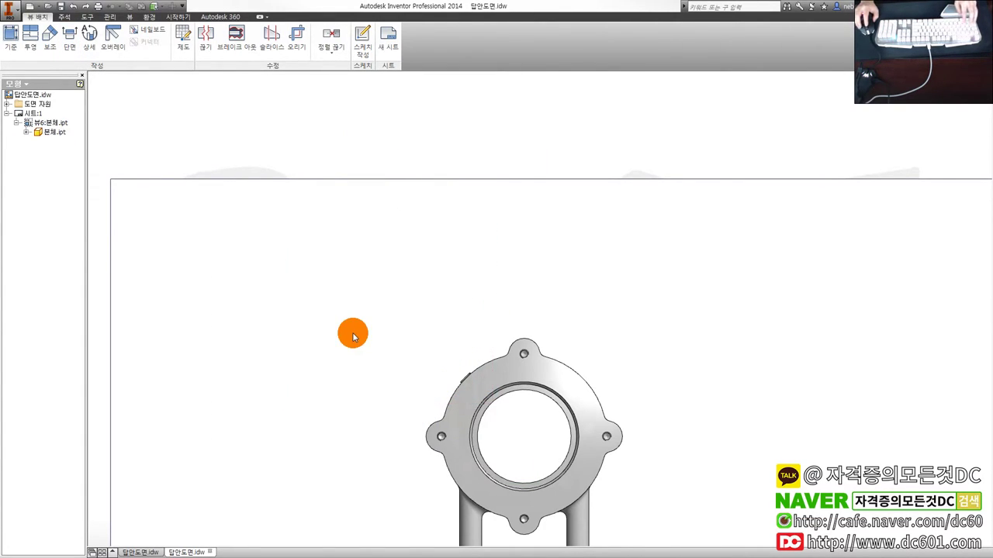
key("alt+Tab")
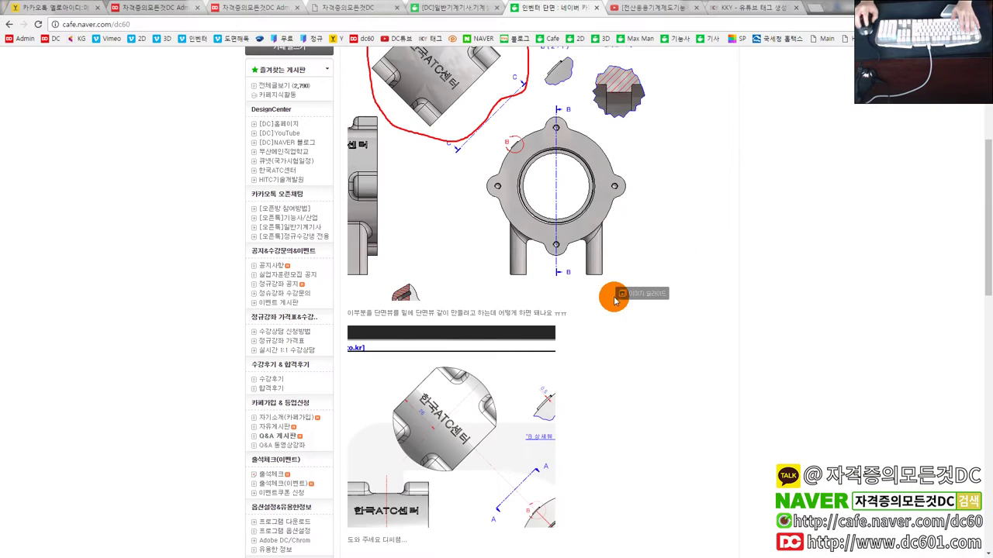
scroll(528, 421, "down", 1)
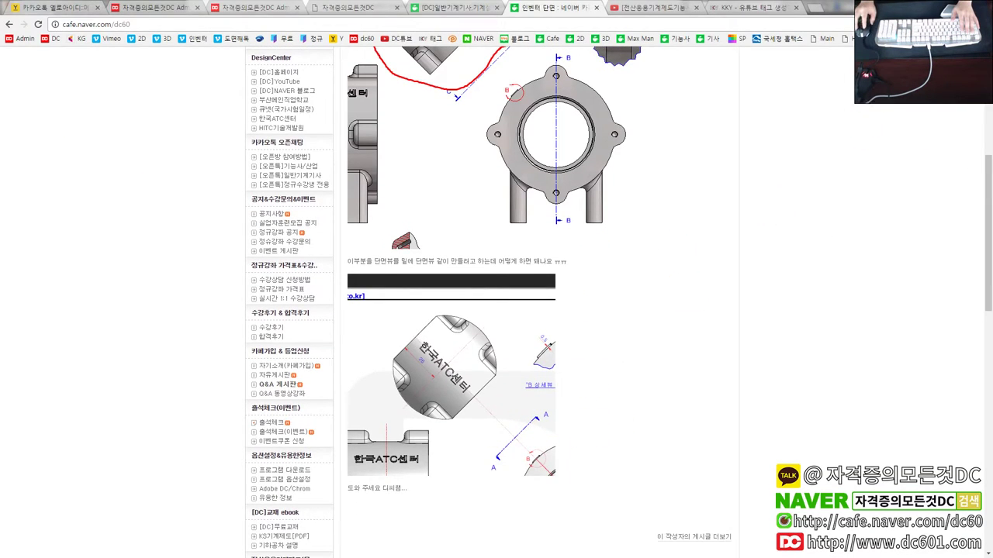
key("alt+Tab")
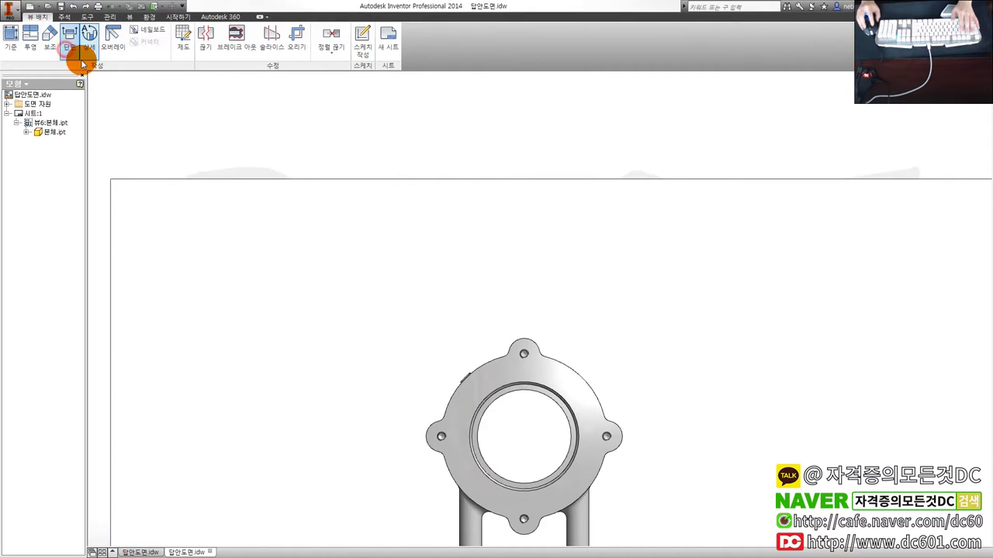
Project auxiliary view F from the boss's straight slot edge and place it upper left
left_click(50, 37)
left_click(470, 399)
scroll(450, 365, "up", 5)
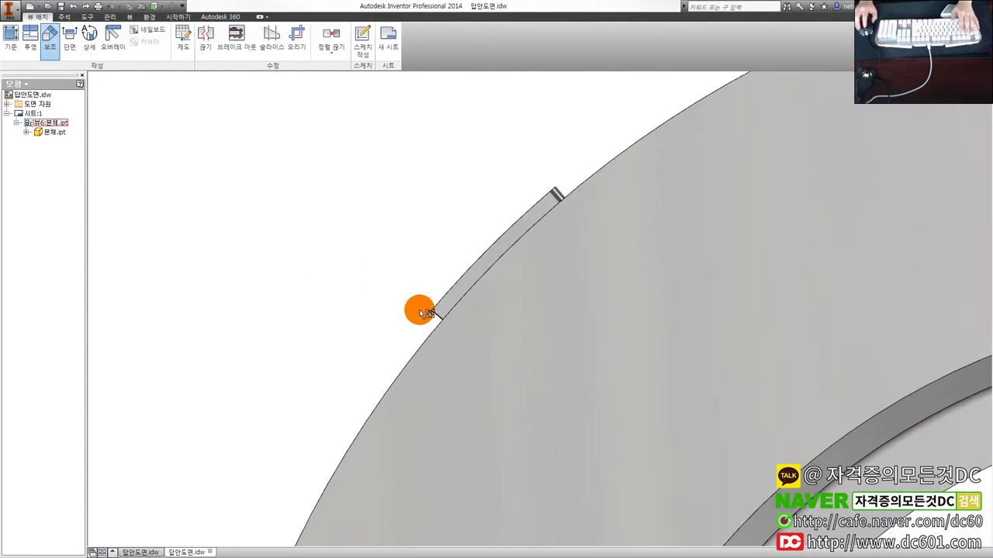
scroll(422, 313, "up", 1)
scroll(446, 322, "up", 2)
scroll(375, 262, "down", 2)
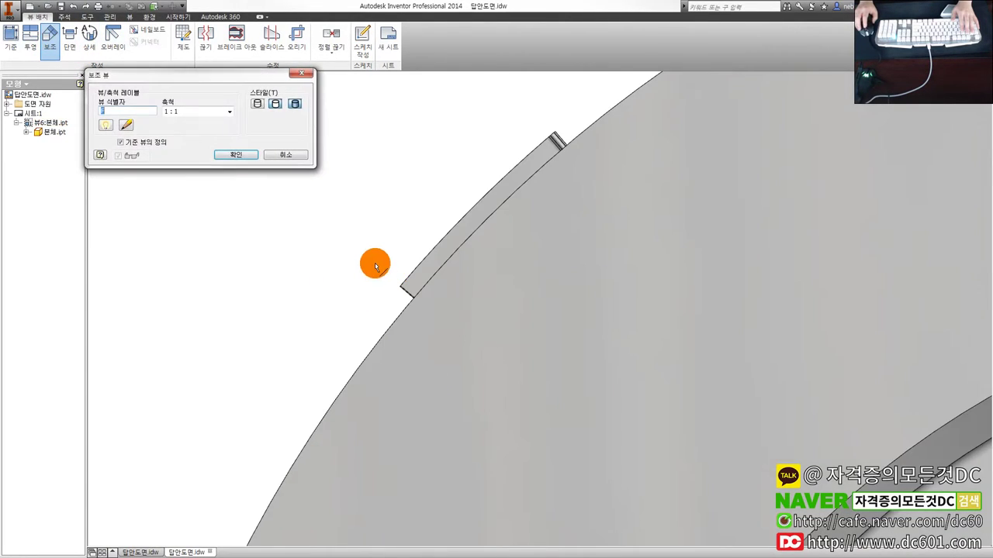
scroll(350, 243, "down", 3)
scroll(408, 284, "up", 3)
scroll(401, 292, "up", 2)
scroll(465, 384, "up", 2)
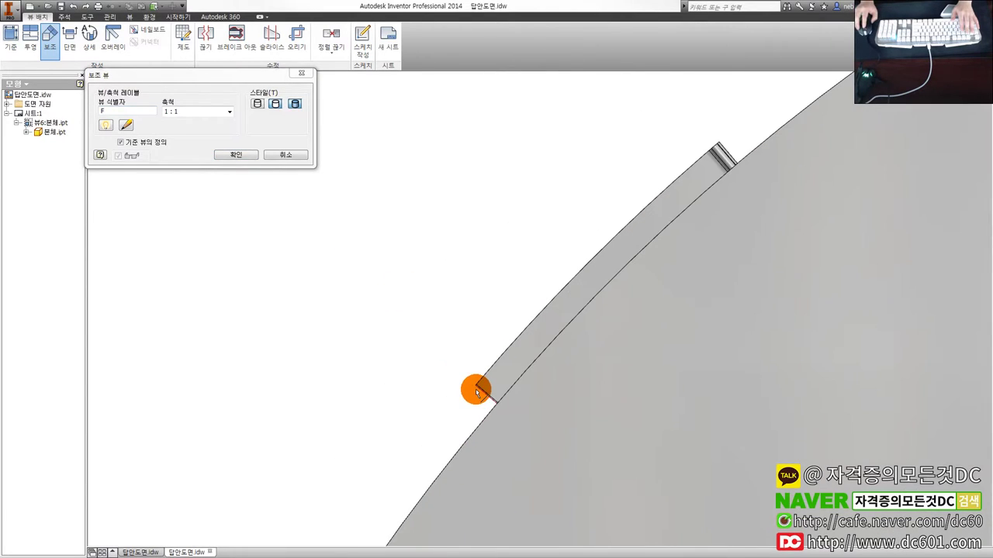
scroll(489, 395, "up", 2)
left_click(490, 395)
scroll(373, 299, "down", 3)
scroll(374, 302, "down", 3)
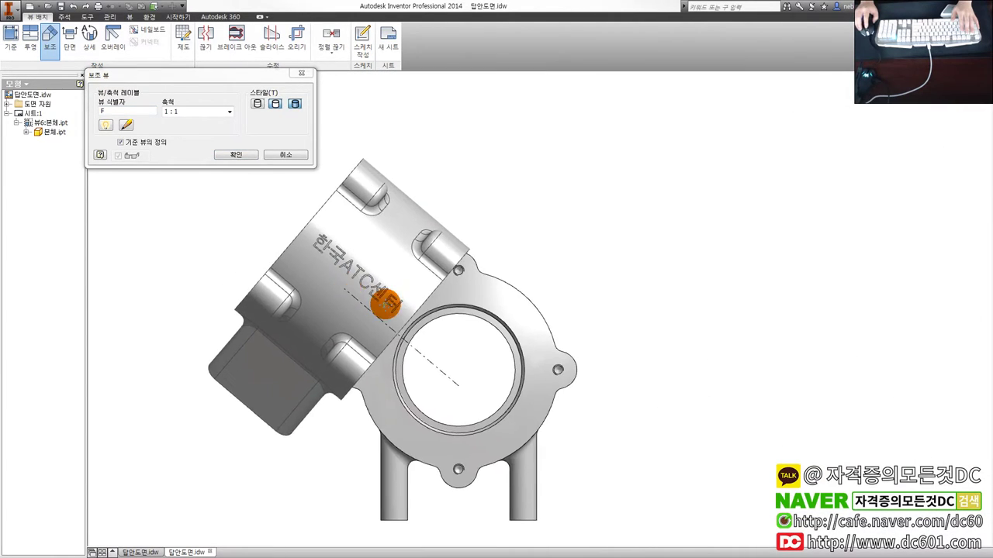
left_click(438, 293)
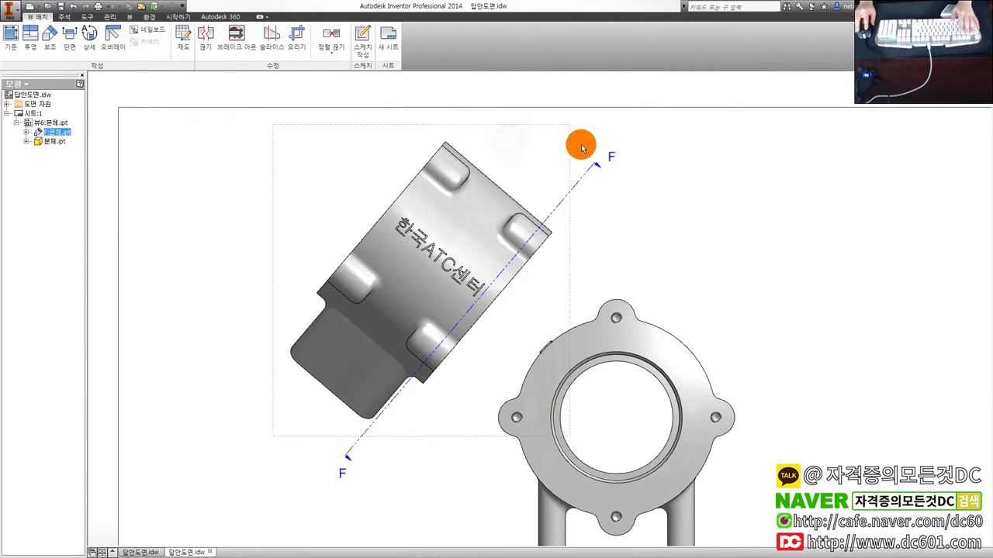
left_click(596, 165)
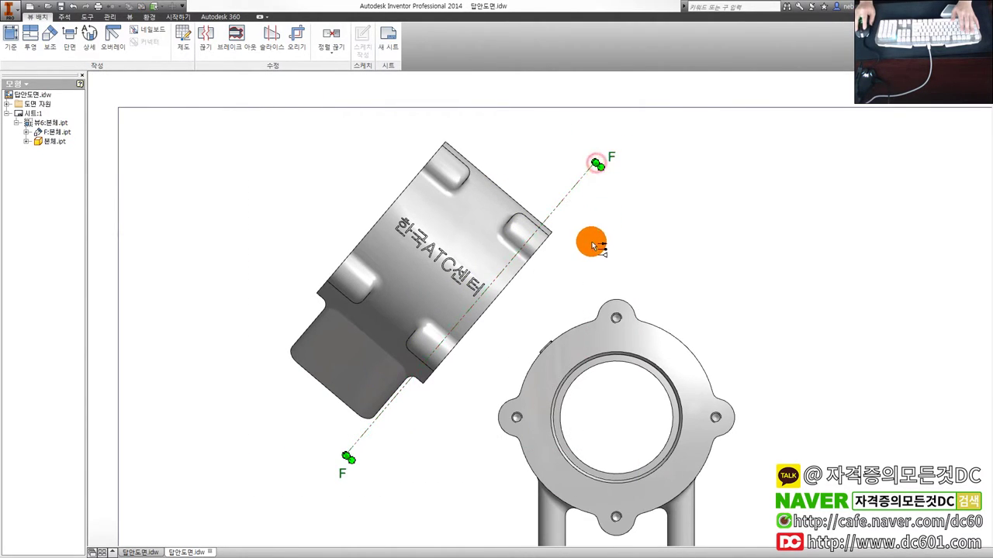
Shorten the F–F view line toward the boss and select view F
left_click_drag(346, 457, 445, 416)
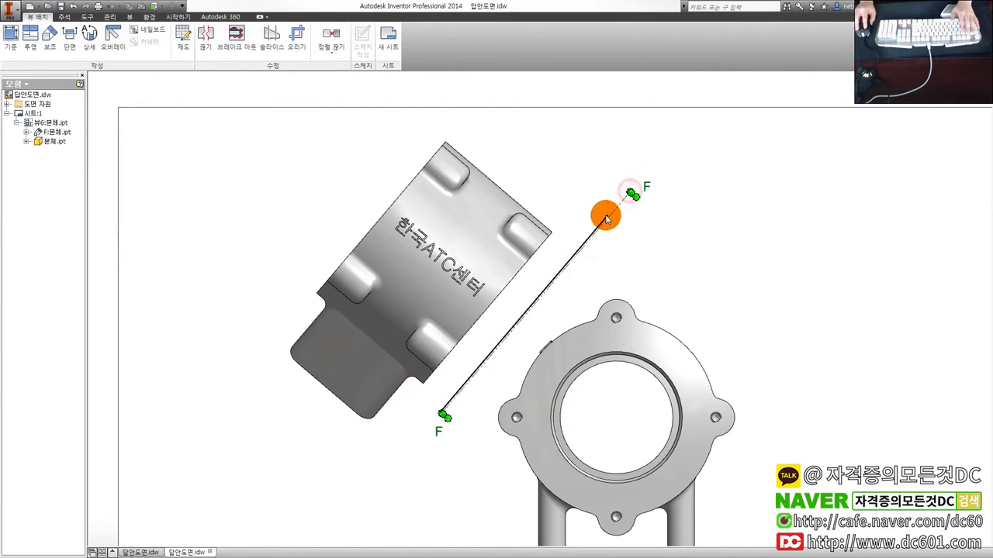
left_click_drag(631, 192, 585, 251)
left_click(538, 187)
Review auxiliary view F's display options and close them unchanged
right_click(536, 175)
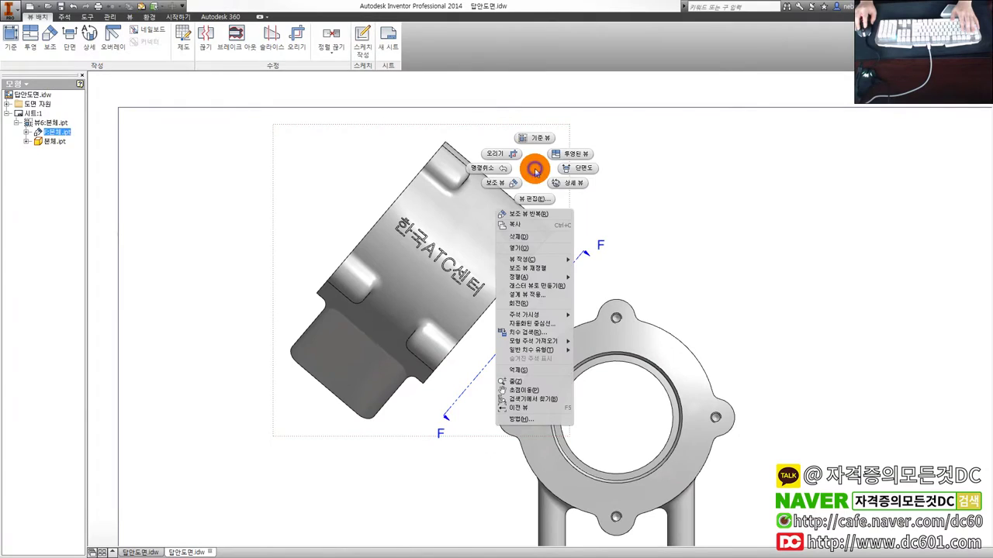
left_click(532, 199)
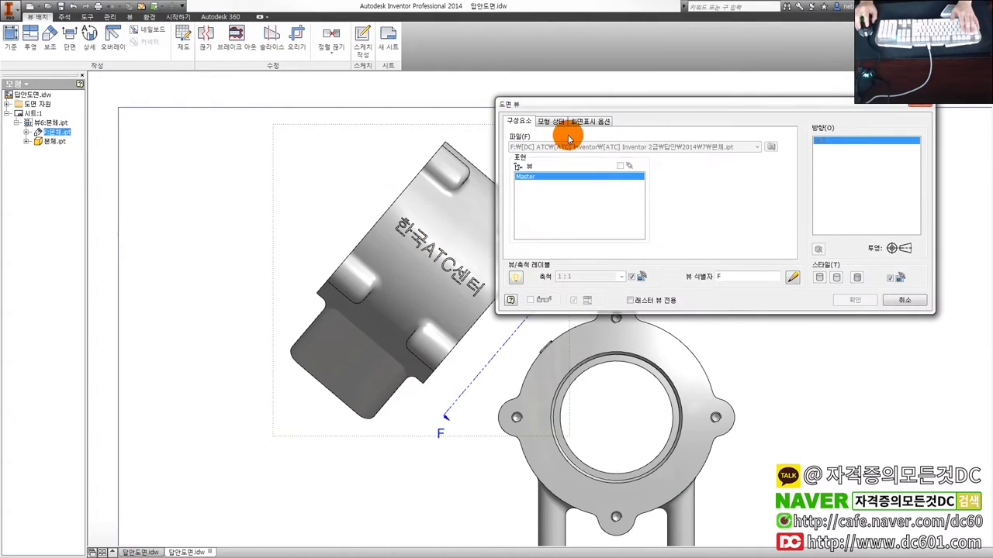
left_click(589, 121)
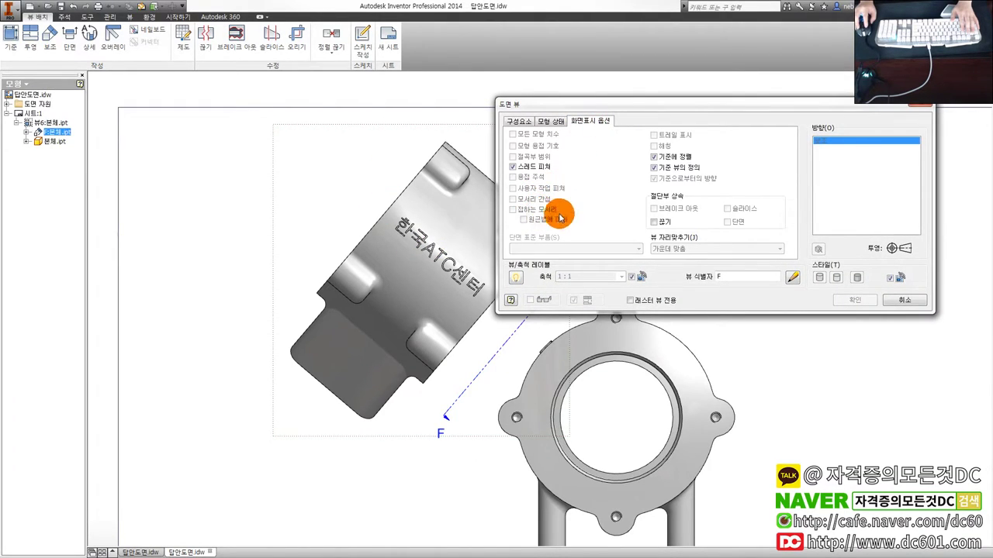
left_click(904, 300)
Enable Tangent Edges in the base view's display options, then glance at the forum post
right_click(672, 285)
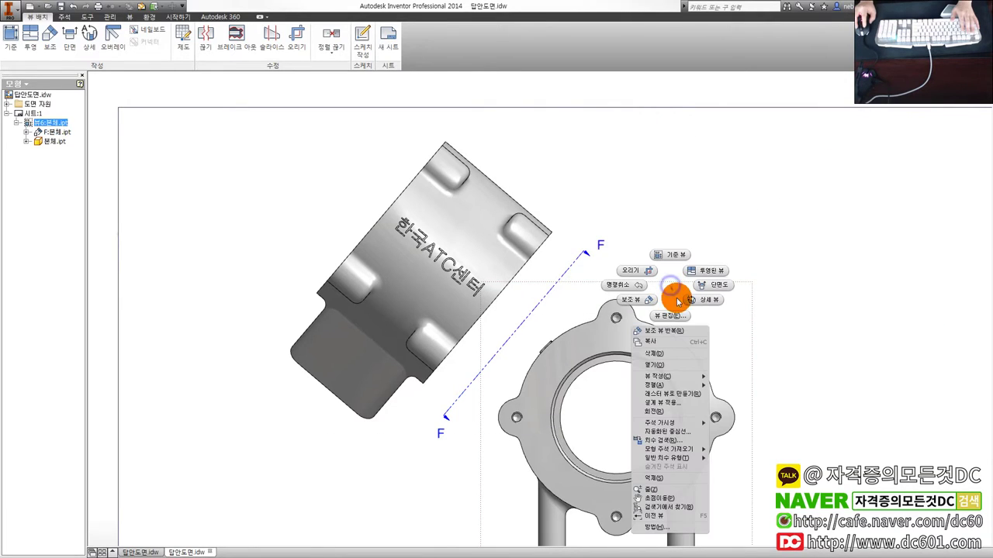
left_click(674, 315)
left_click(584, 122)
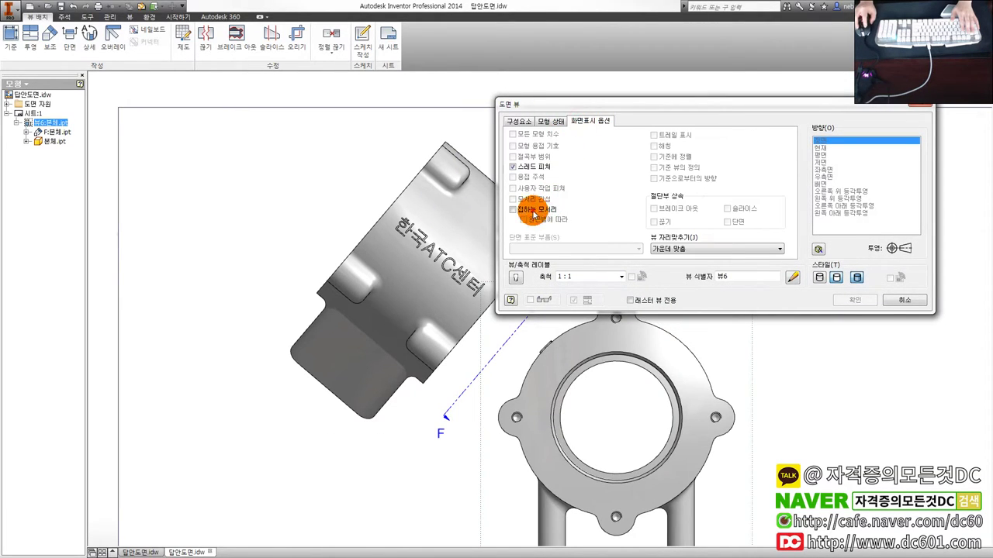
left_click(854, 300)
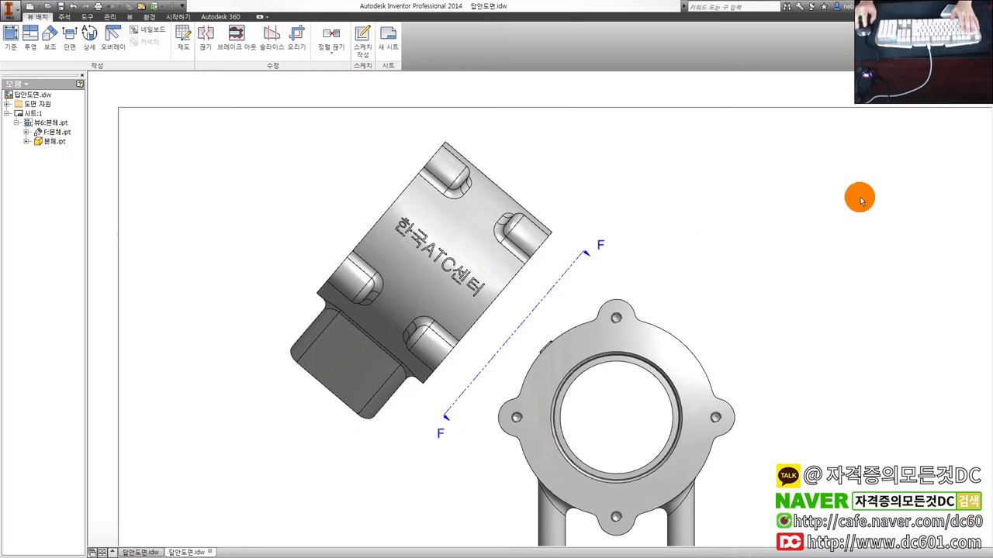
key("alt+Tab")
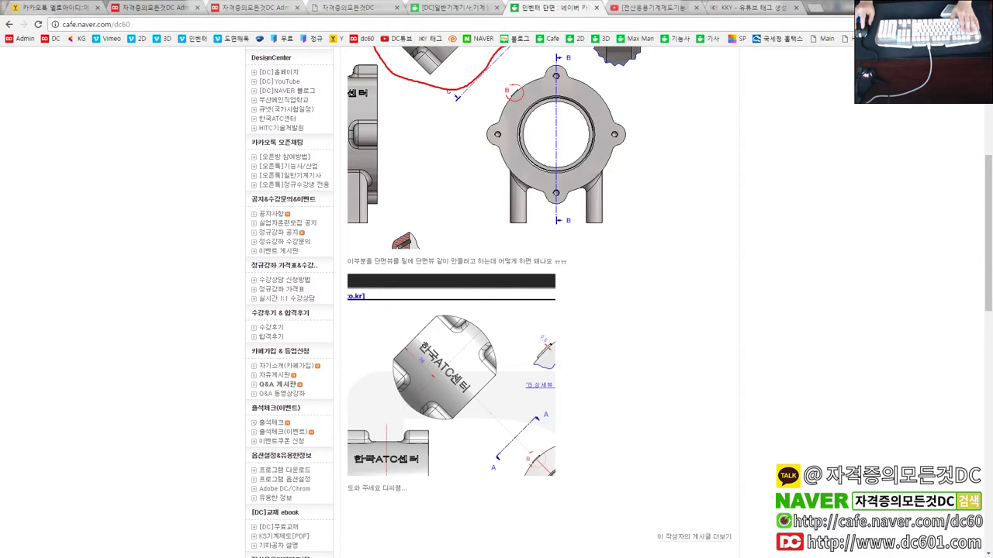
key("alt+Tab")
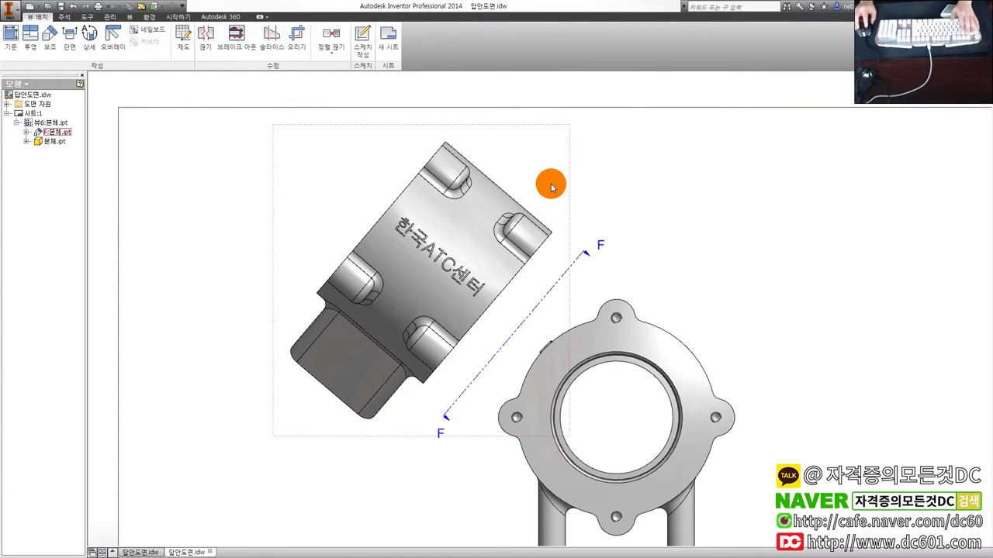
Sketch a circle on view F centred on the engraved text, enclosing the boss, and finish the sketch
left_click(500, 193)
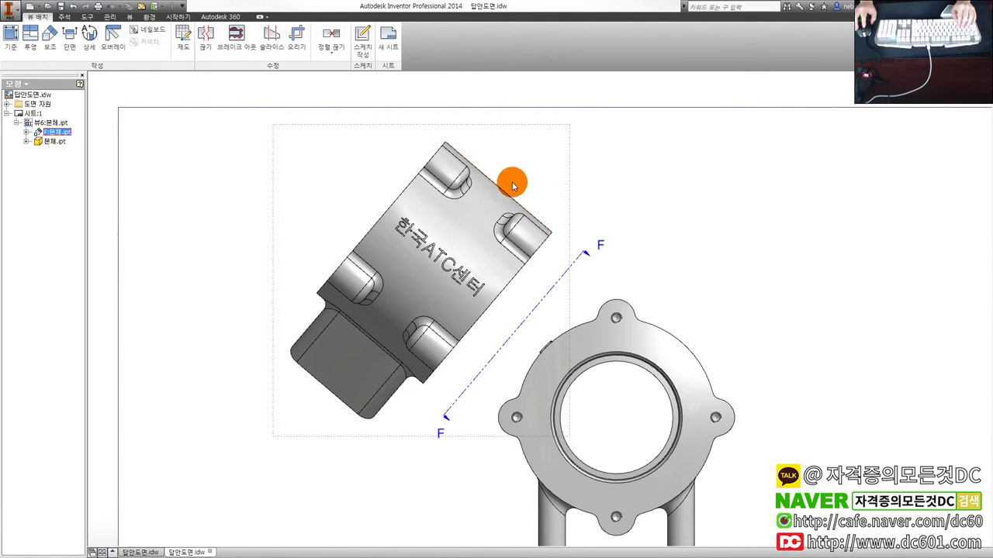
left_click(289, 194)
left_click(509, 179)
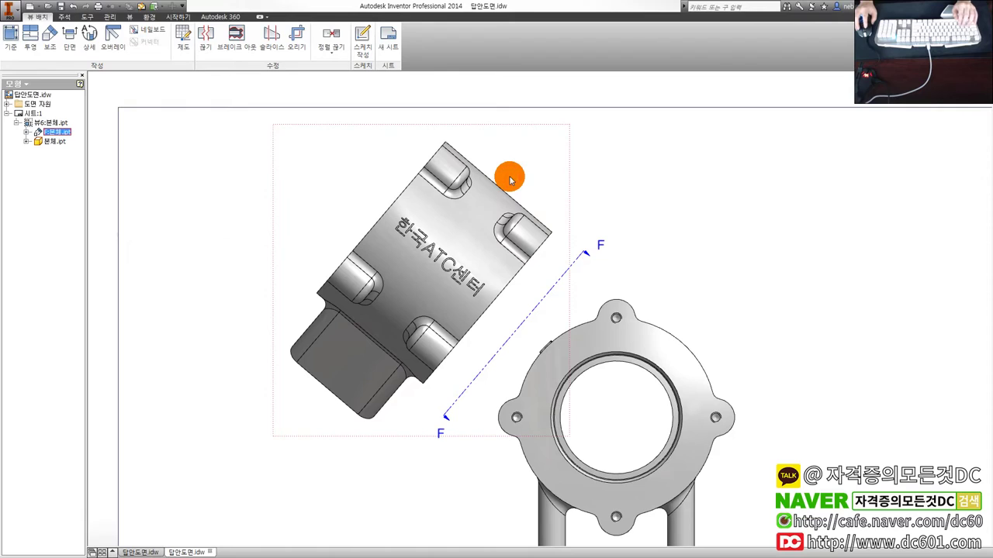
key("s")
key("c")
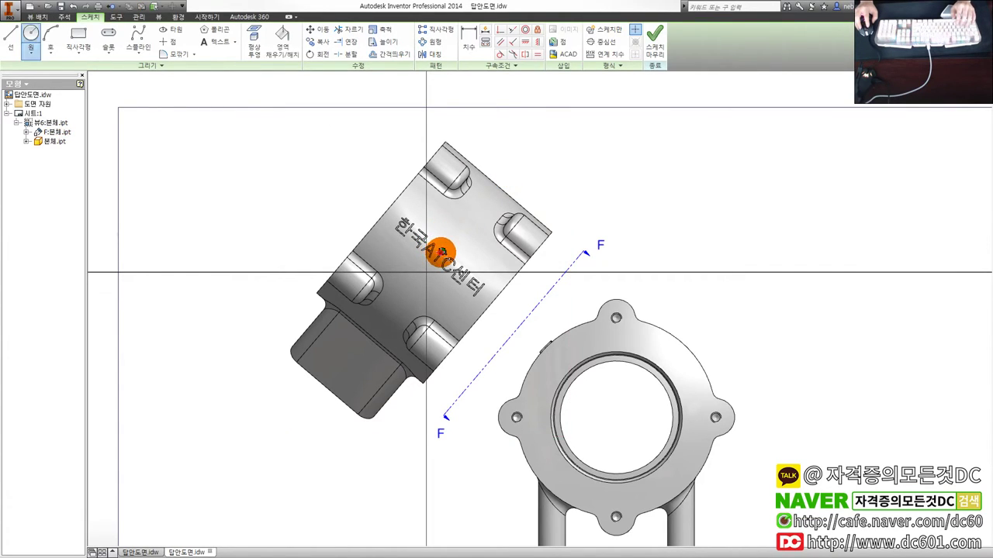
left_click(441, 251)
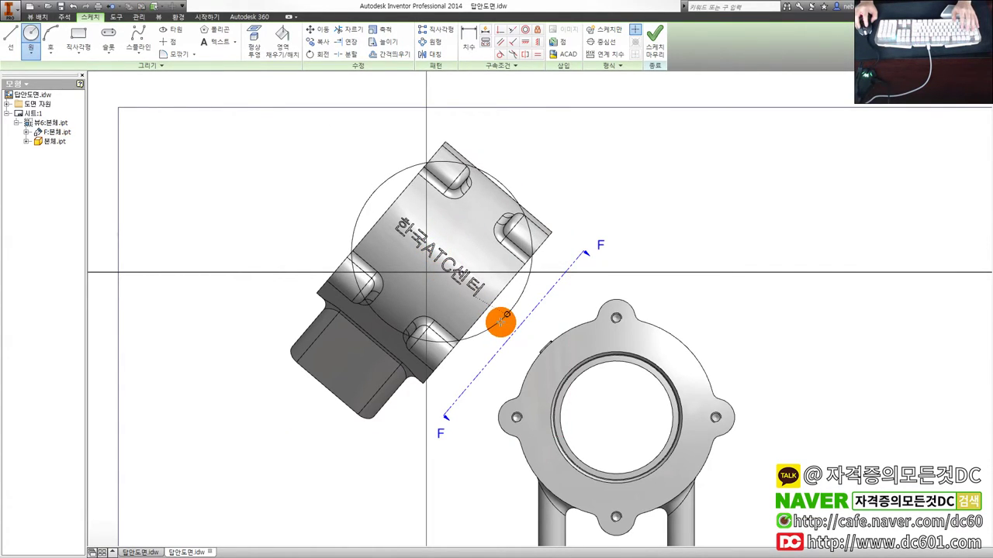
left_click(500, 320)
left_click(655, 40)
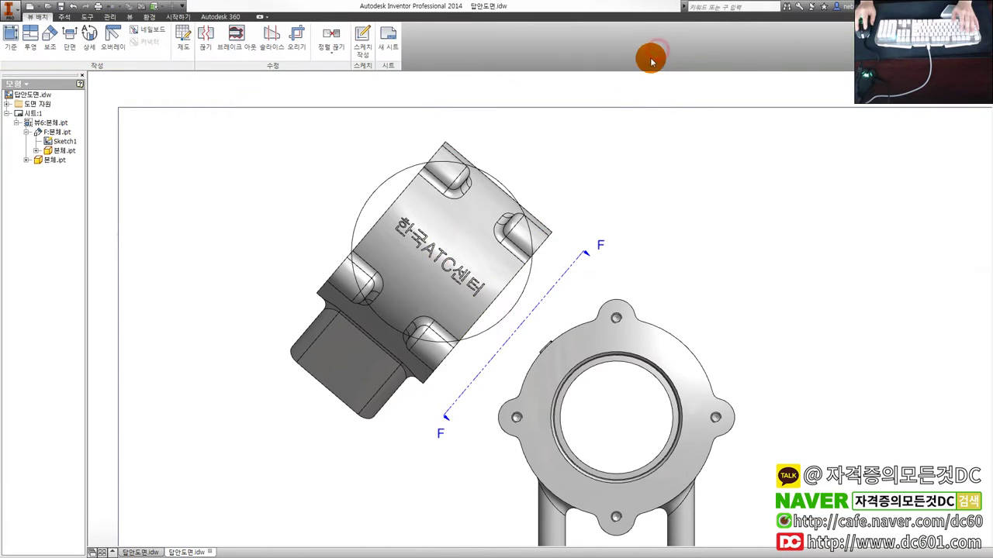
Crop view F to the sketched circle, retrying after two undone attempts
left_click(299, 39)
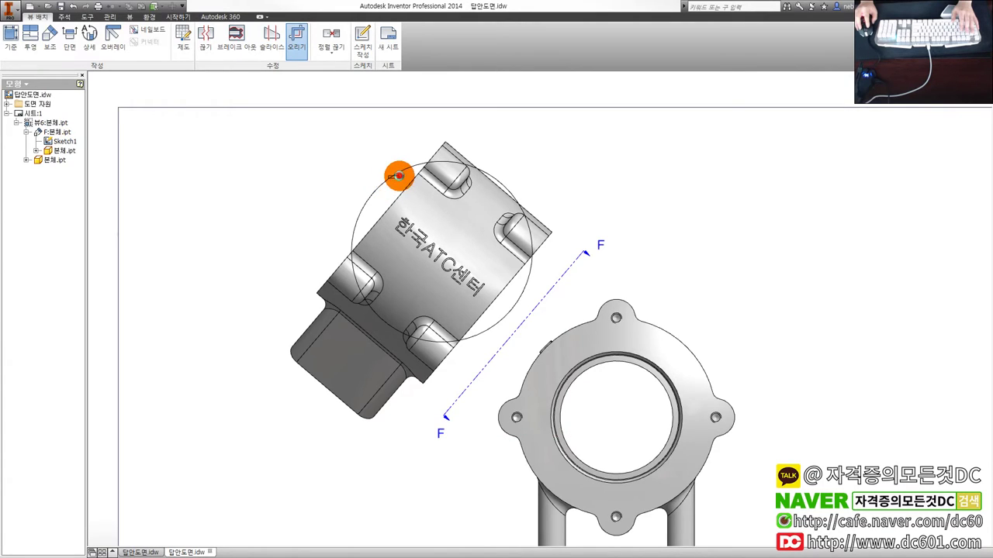
left_click(397, 175)
key("ctrl+z")
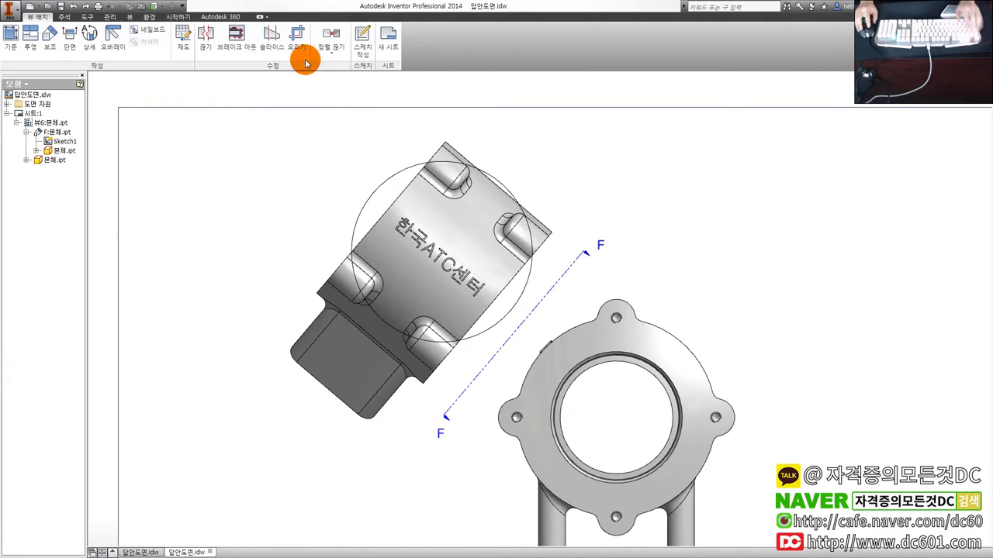
left_click(298, 37)
left_click(398, 175)
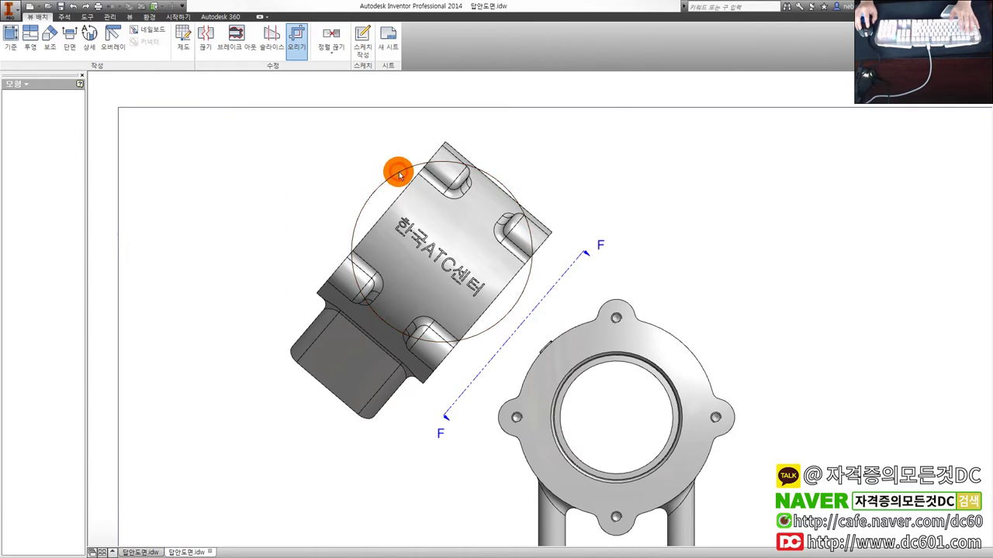
key("ctrl+z")
left_click(299, 39)
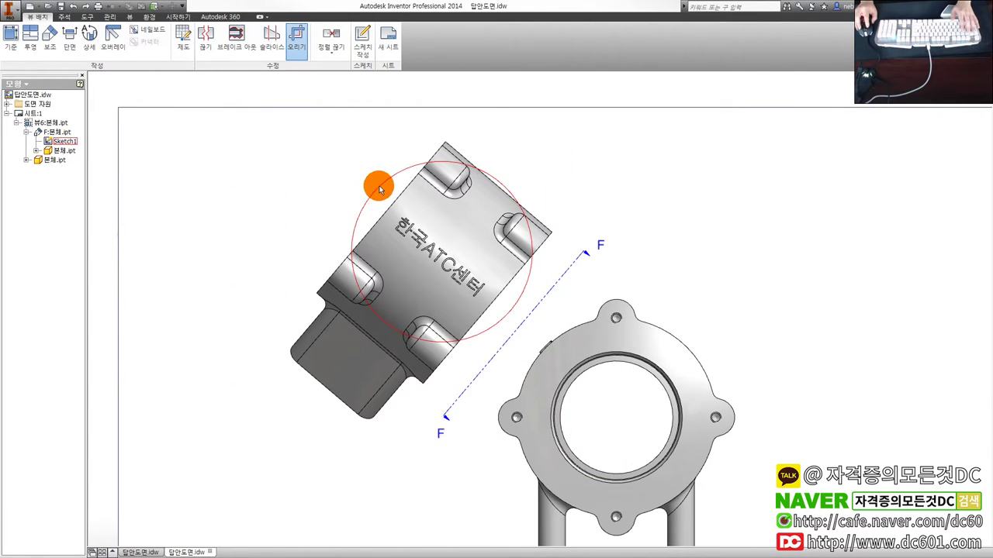
left_click(378, 186)
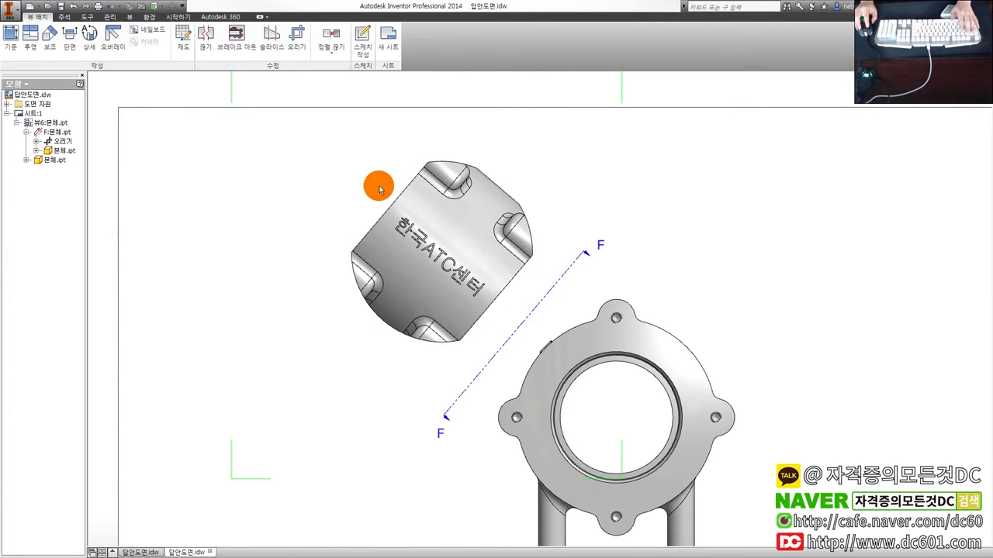
Drag the top grip of section line F slightly outward, then switch to the browser
left_click(586, 253)
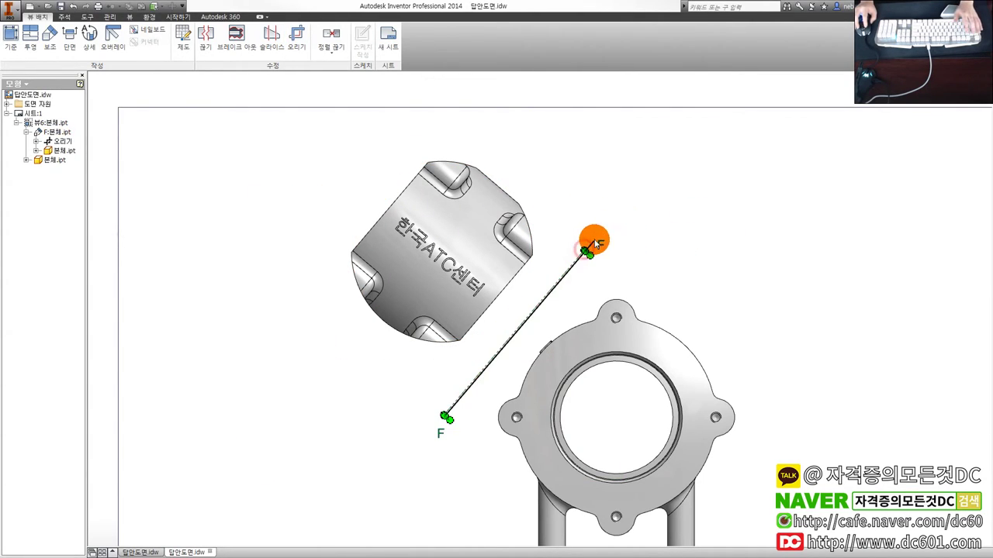
left_click_drag(601, 235, 602, 236)
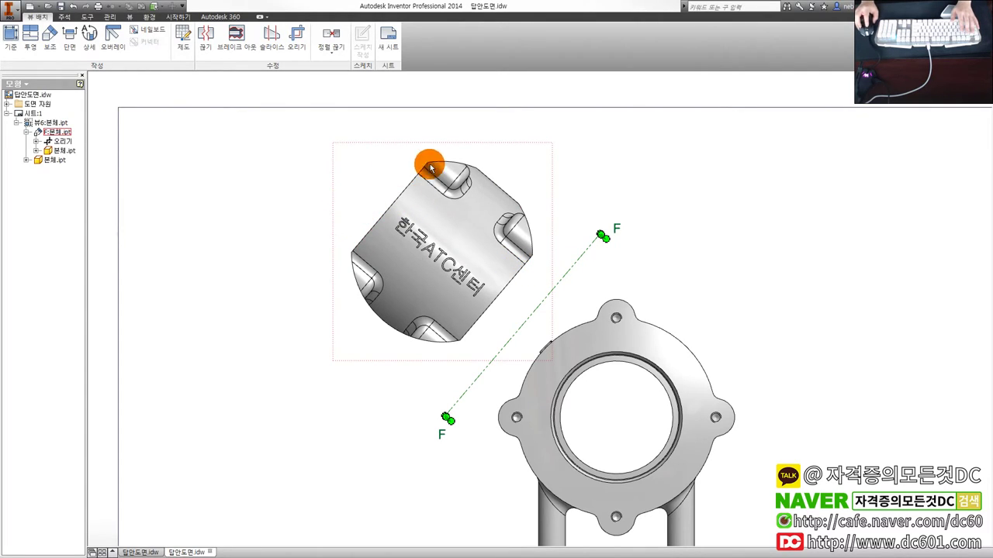
key("alt+Tab")
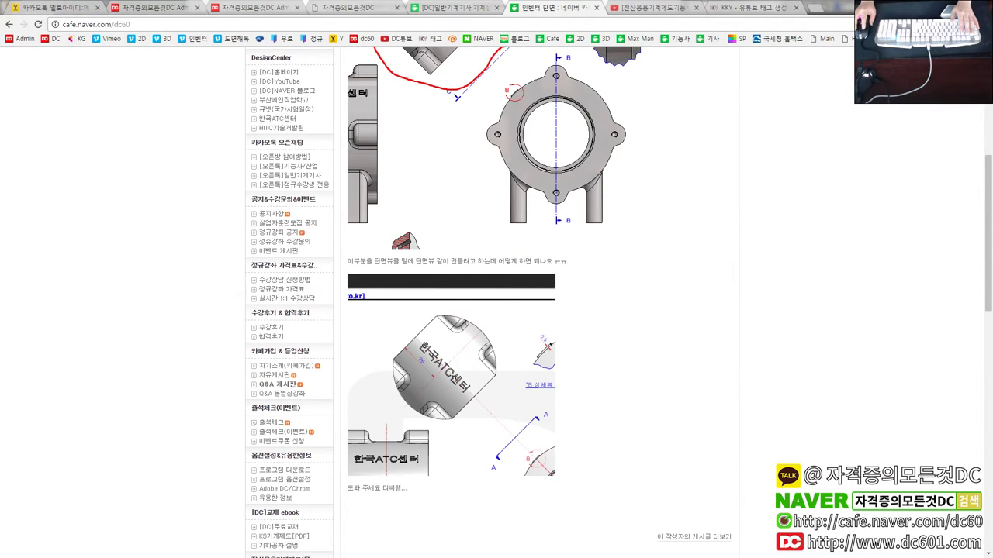
key("alt+Tab")
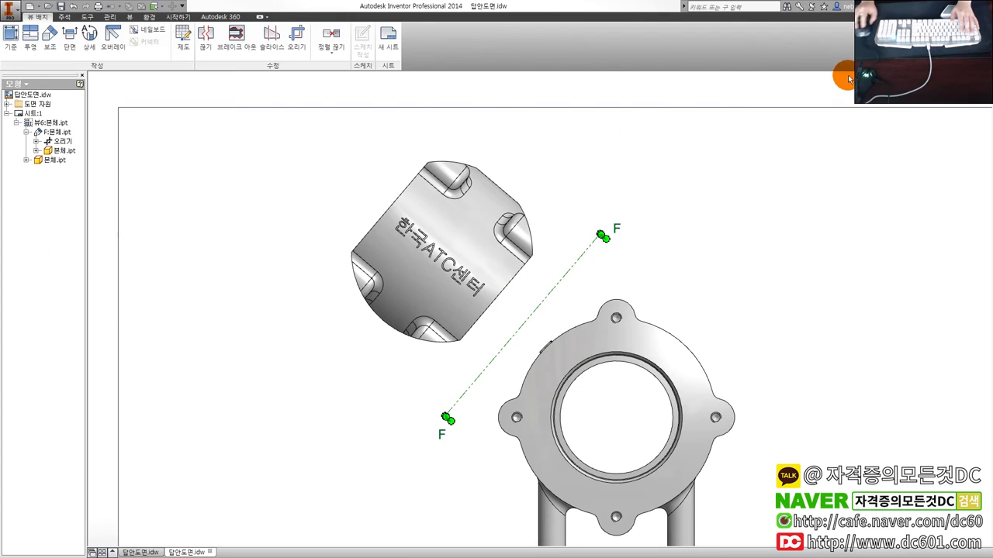
key("alt+Tab")
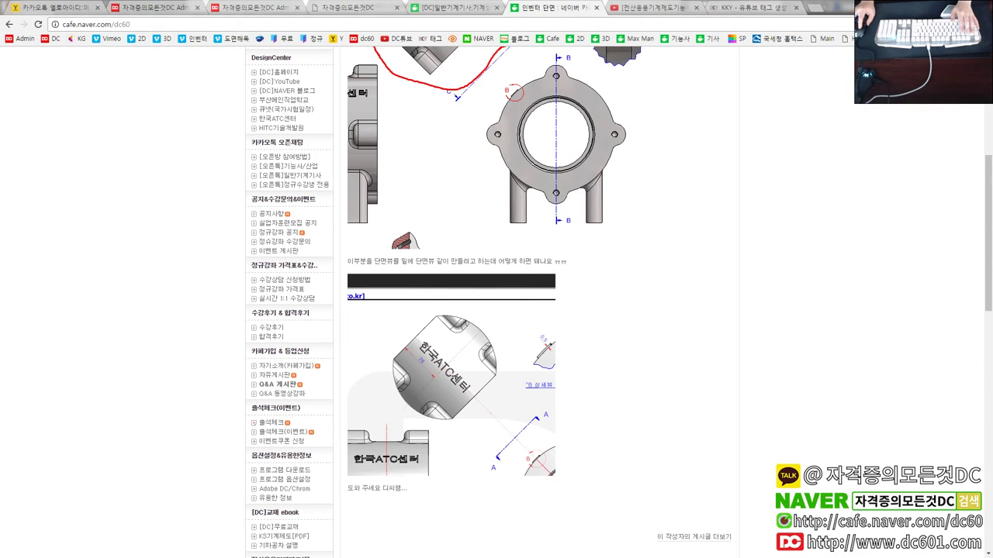
Browse the dc601.com home page, its Q&A board, and the event list
left_click(325, 8)
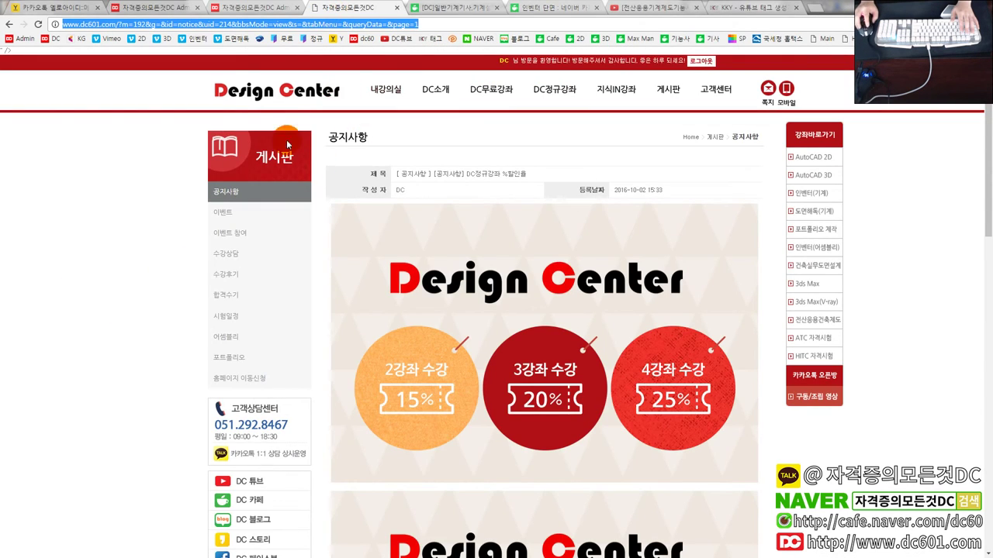
left_click(271, 91)
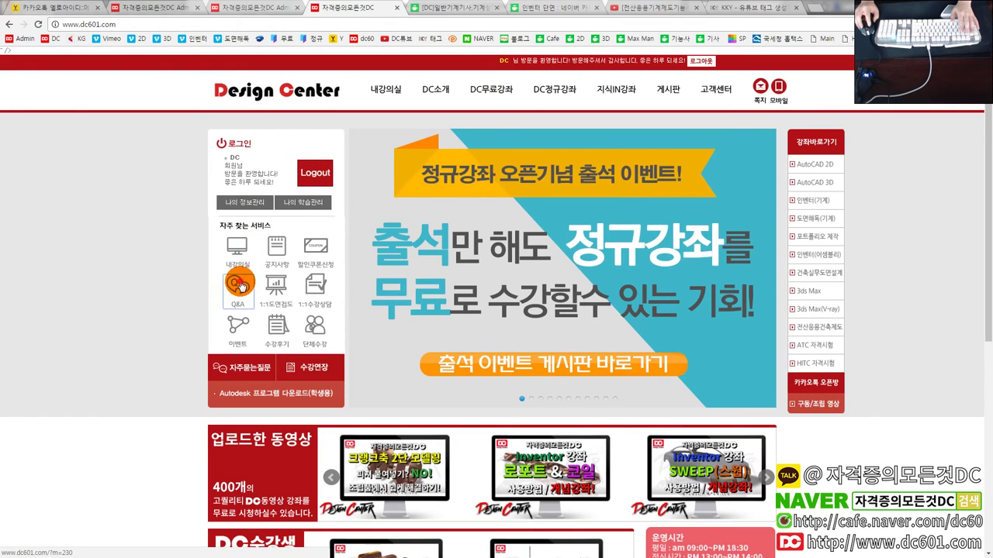
left_click(239, 286)
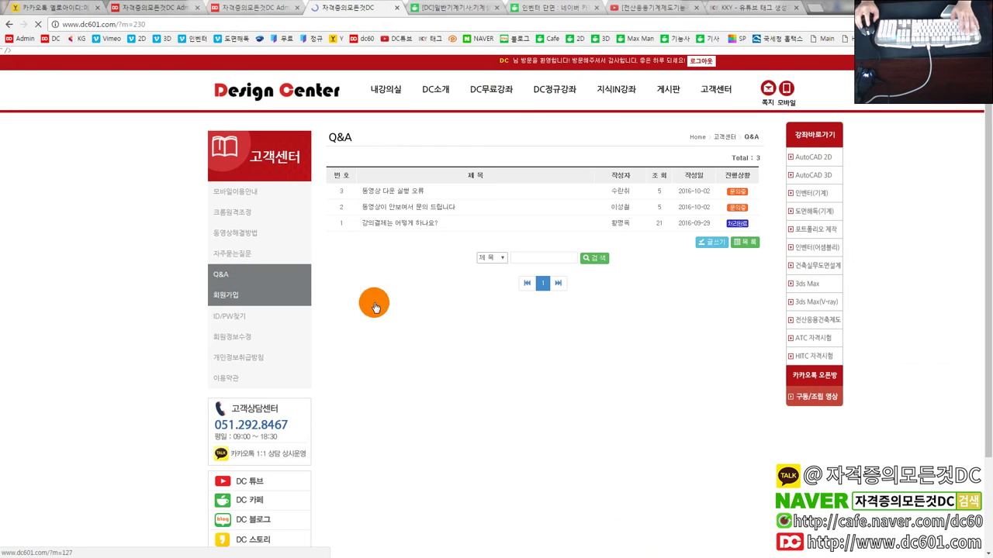
left_click(268, 91)
left_click(235, 331)
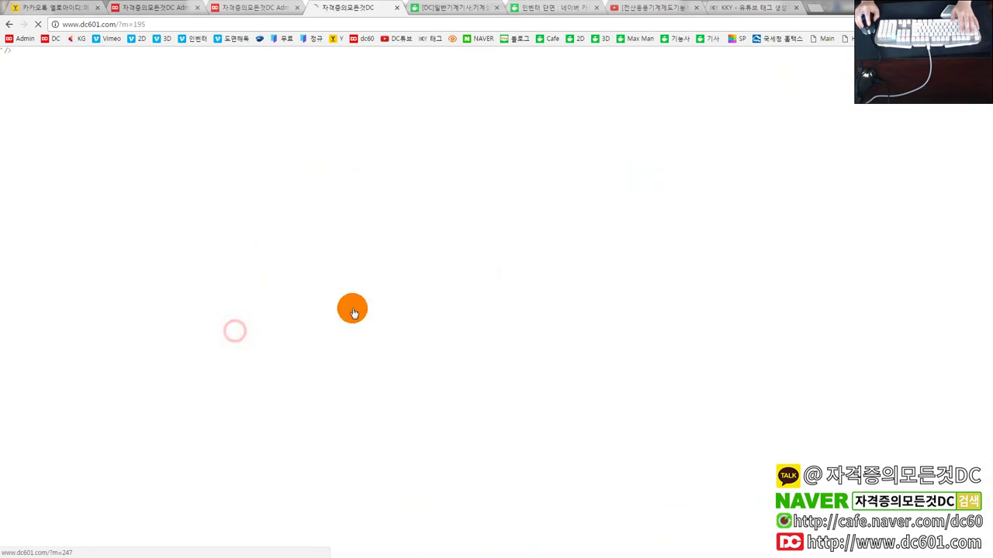
scroll(473, 326, "down", 2)
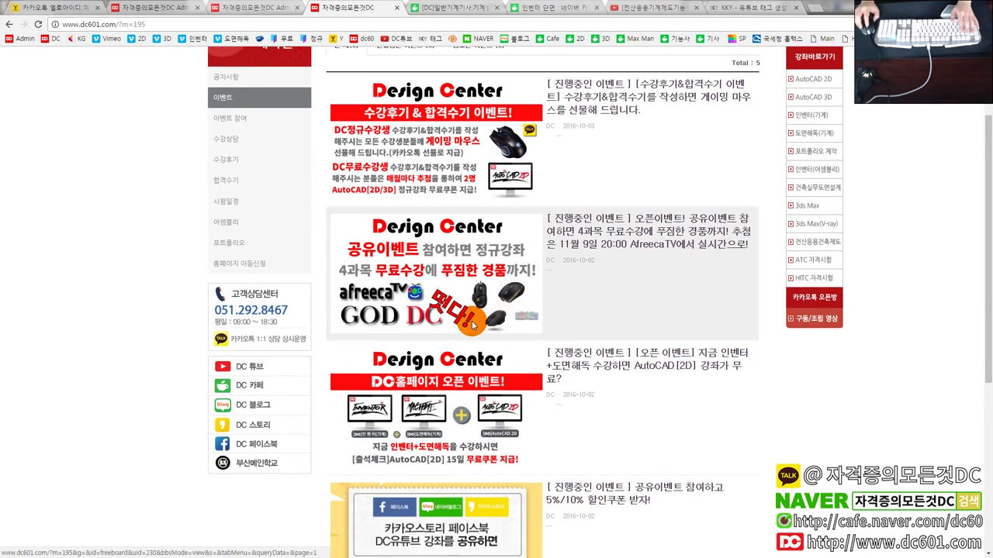
scroll(472, 324, "down", 1)
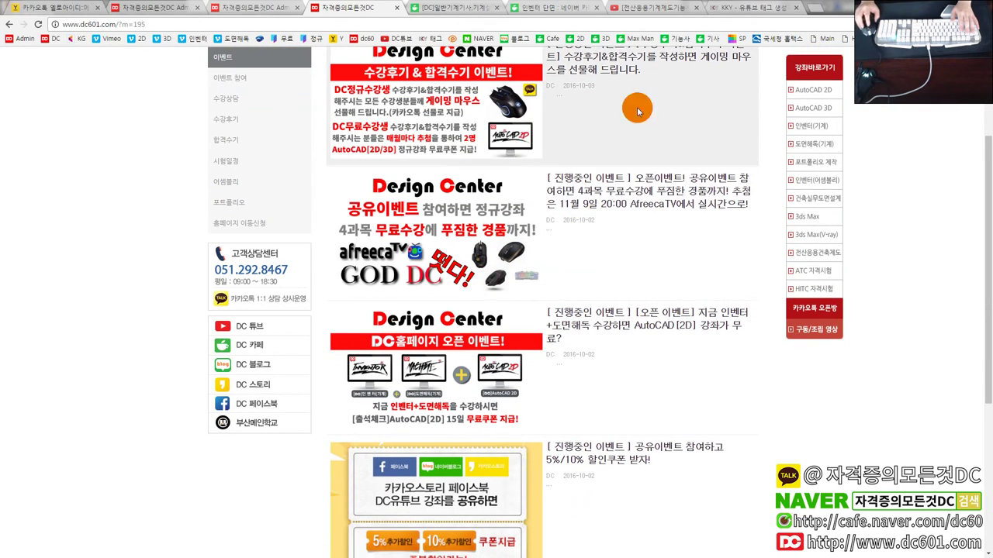